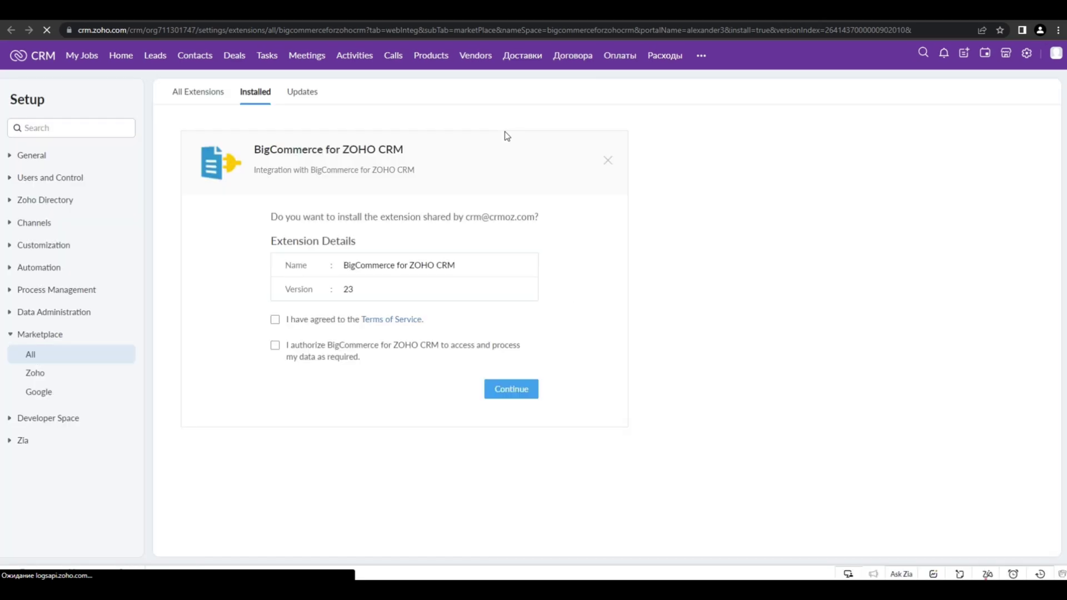
Authorize data access and install BigCommerce for ZOHO CRM for admins only on the 10-day trial.
left_click(275, 349)
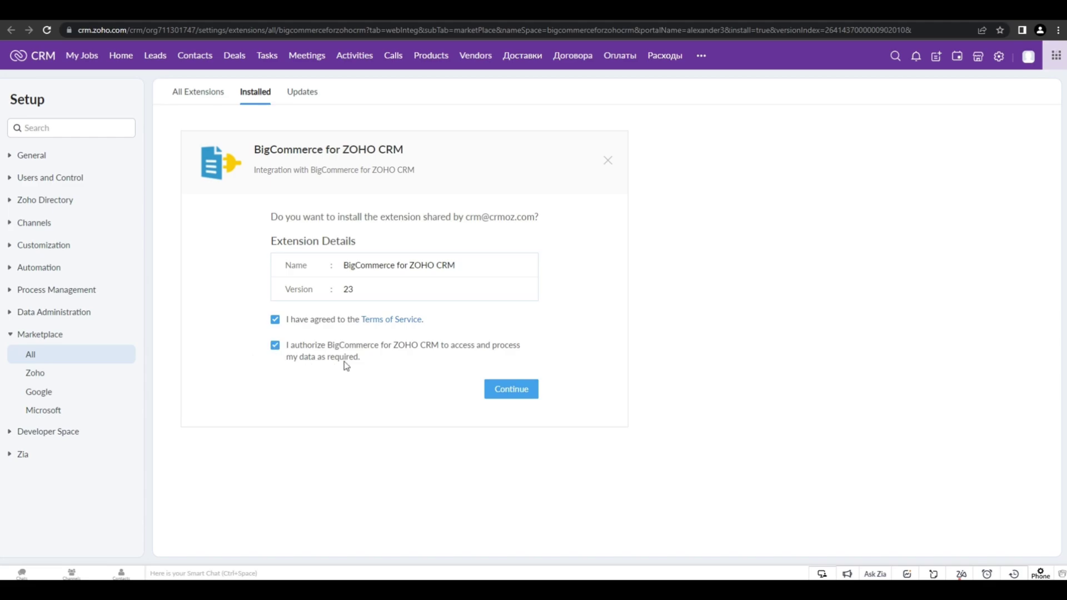
left_click(518, 392)
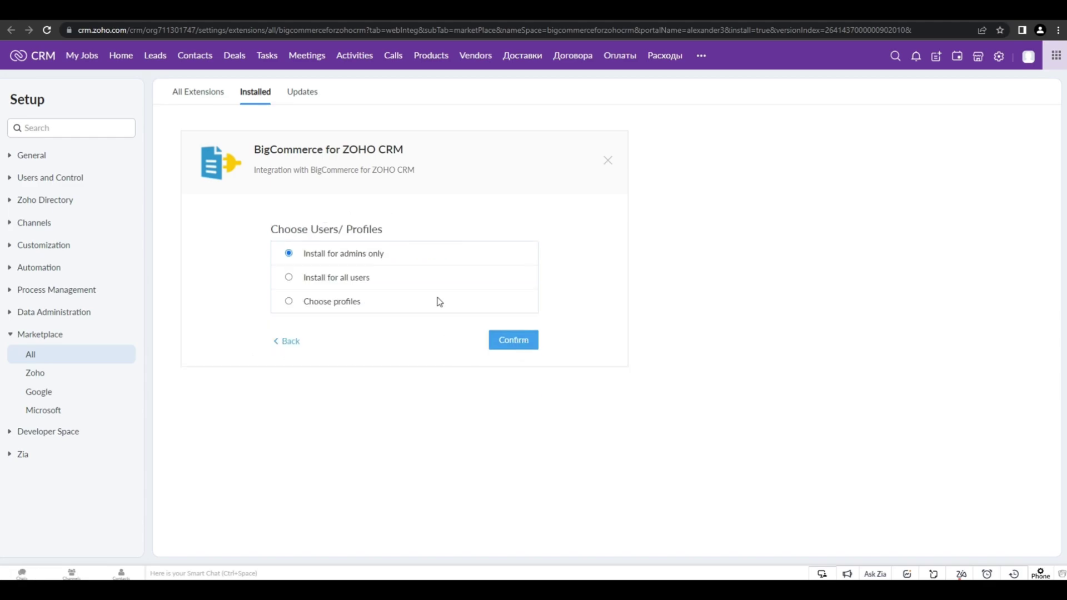
left_click(511, 339)
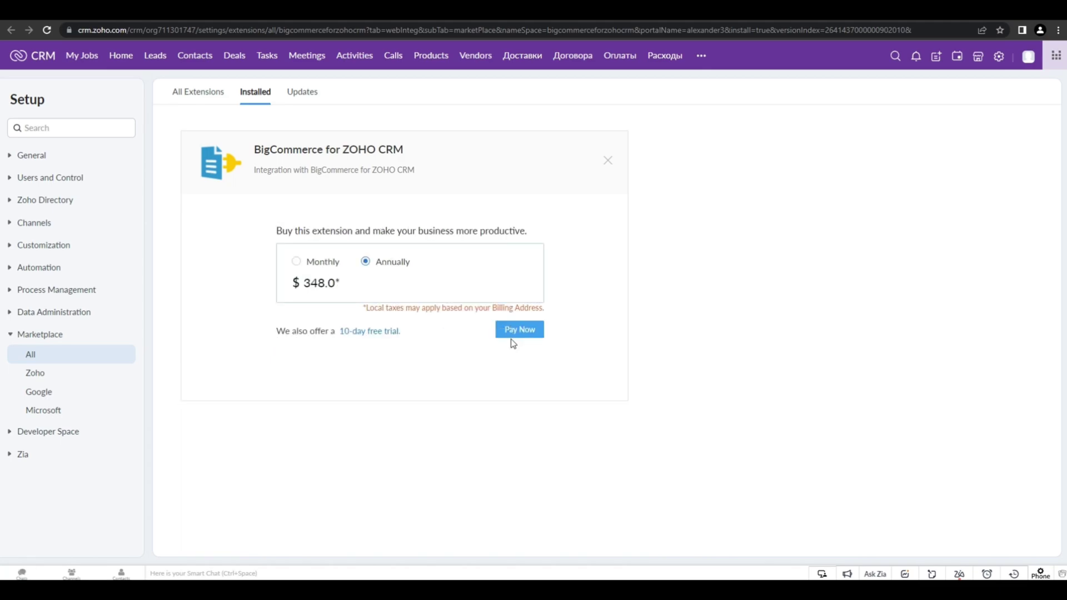
left_click(368, 332)
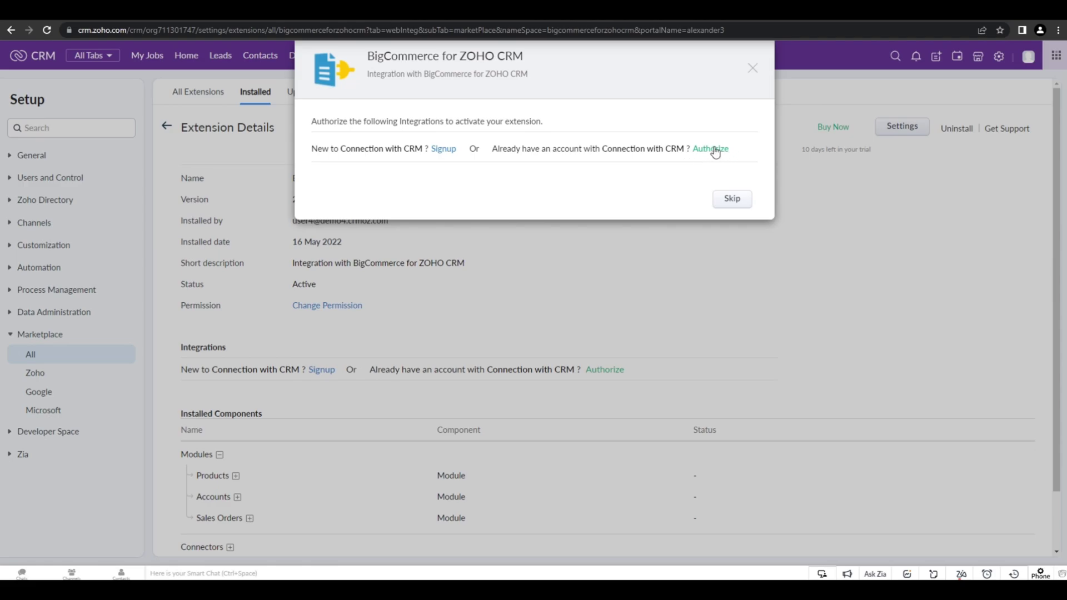
Authorize the Connection with CRM connector for CRMOZDEMO, accept its data access, and finish activation.
left_click(710, 148)
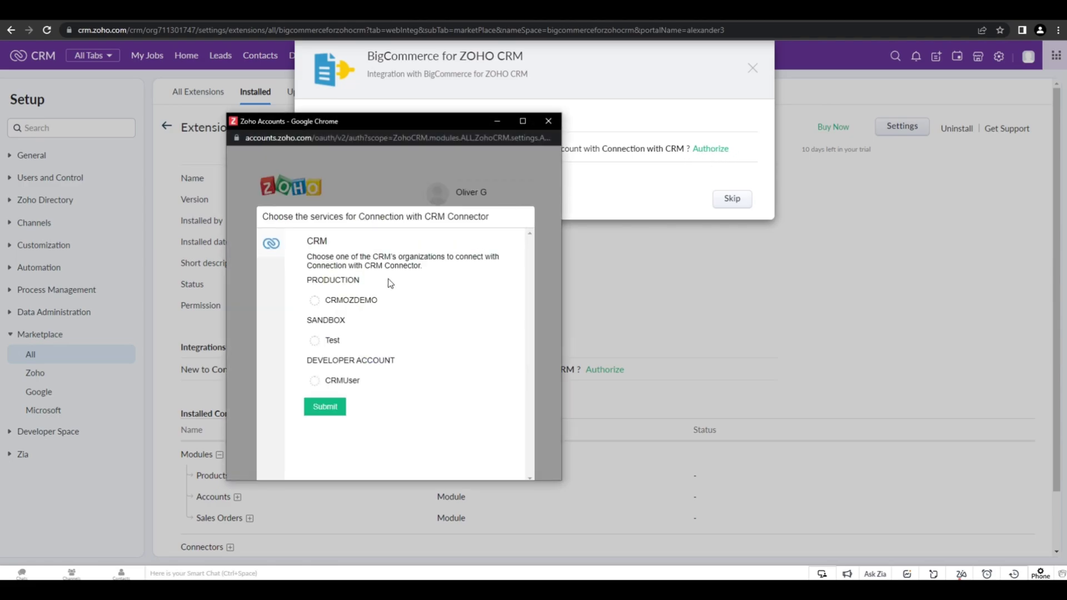
left_click(315, 301)
left_click(326, 407)
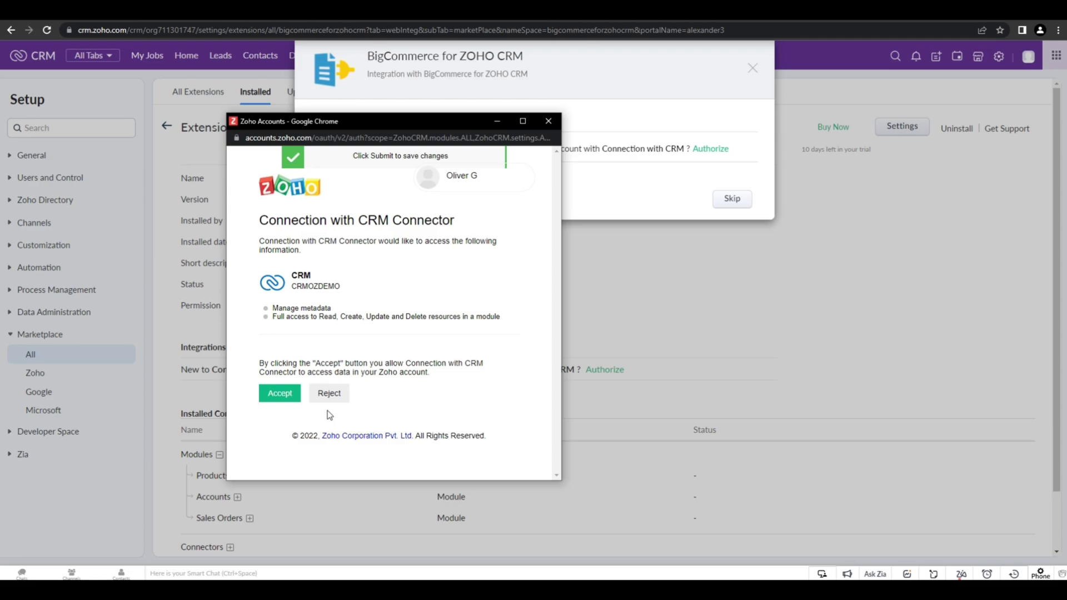
left_click(283, 396)
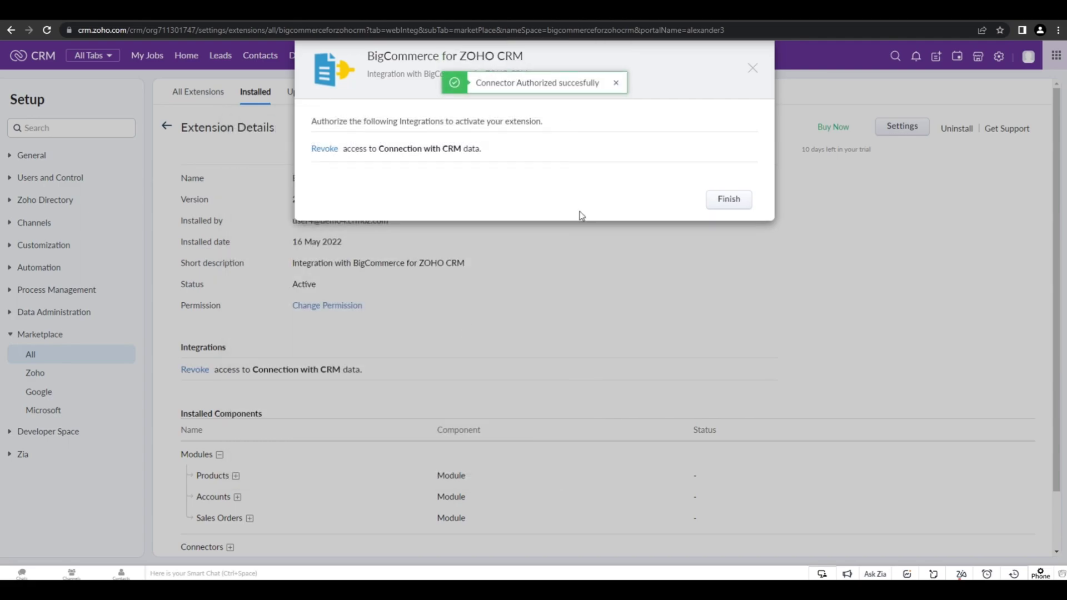
left_click(730, 199)
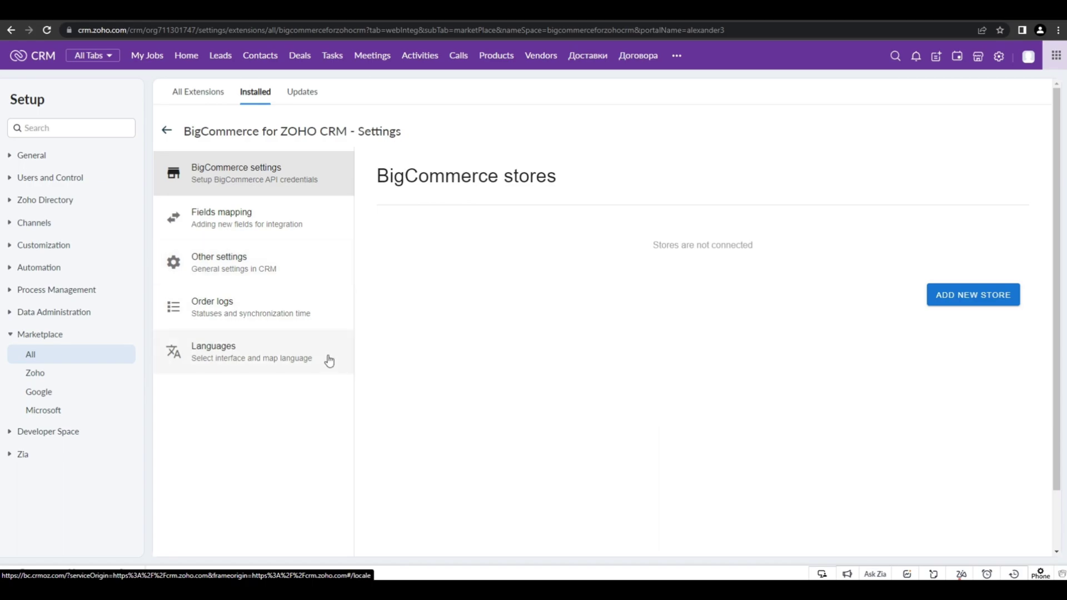
Start a new store entry named 'Test store', then go to the BigCommerce Test shop dashboard.
left_click(978, 311)
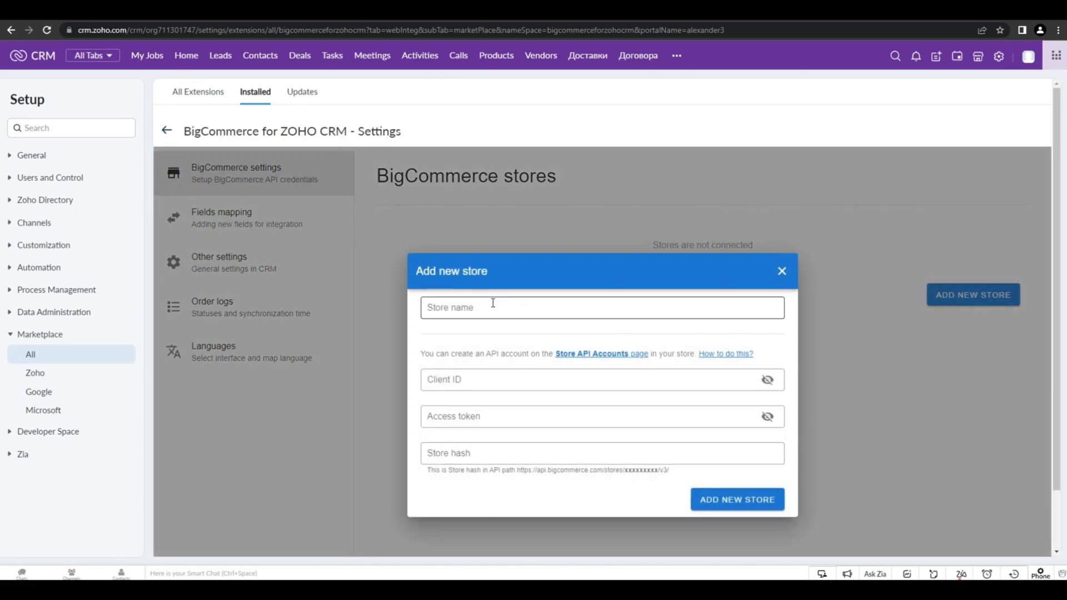
left_click(493, 303)
left_click(495, 376)
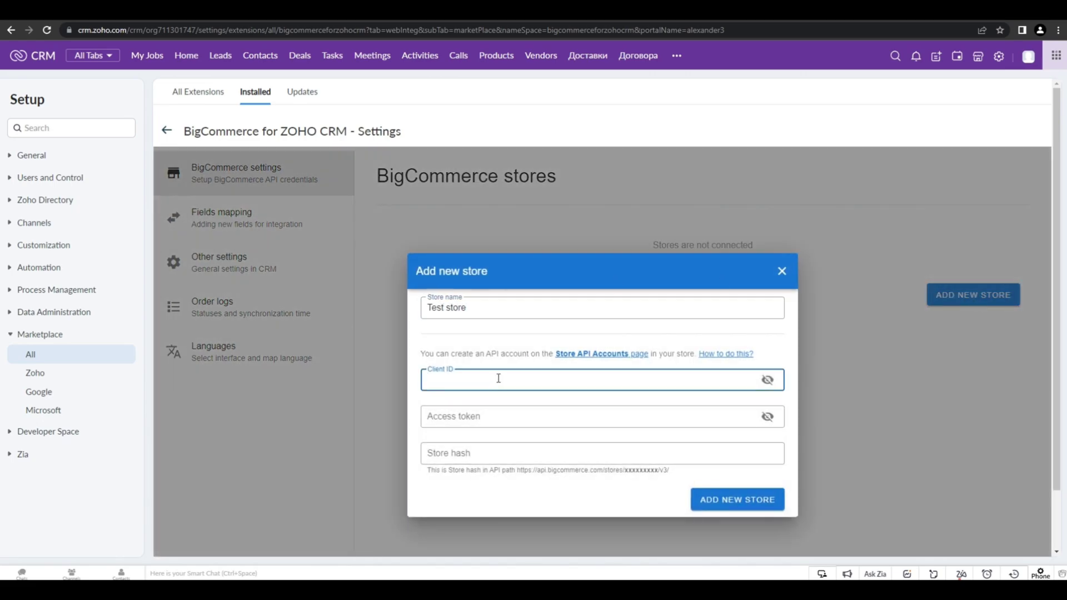
left_click(497, 417)
left_click(498, 450)
left_click(504, 384)
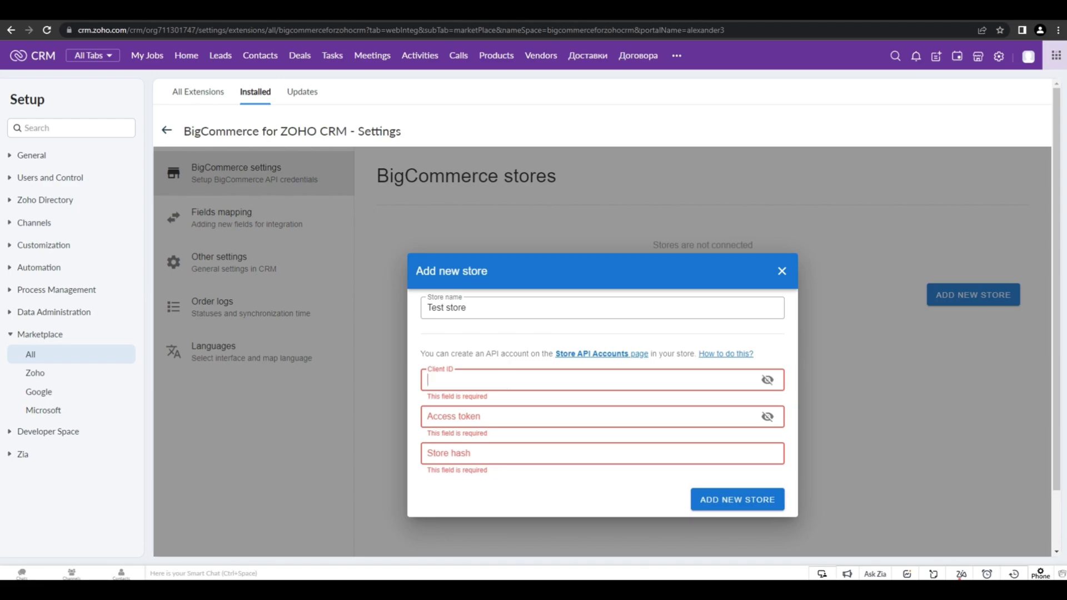
left_click(334, 10)
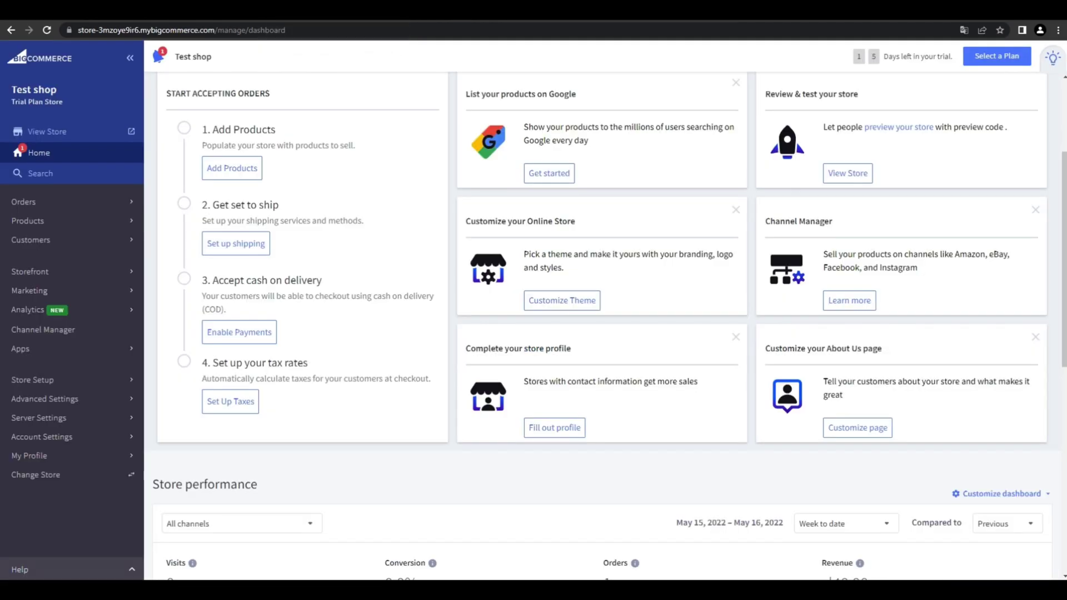
Create a new BigCommerce API account named 'Test 1' under Advanced settings.
left_click(89, 405)
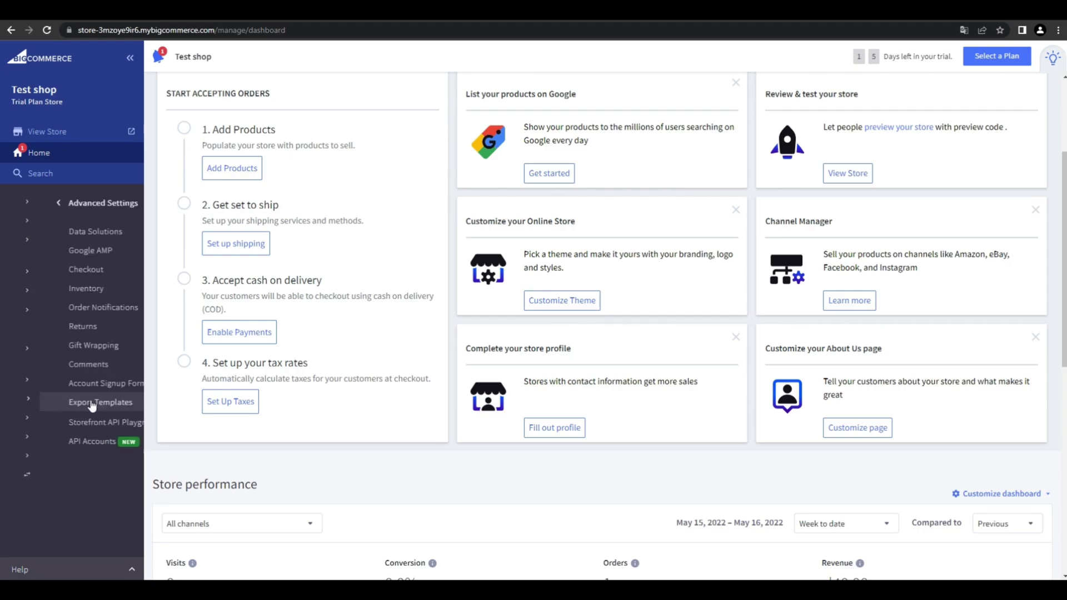
left_click(121, 445)
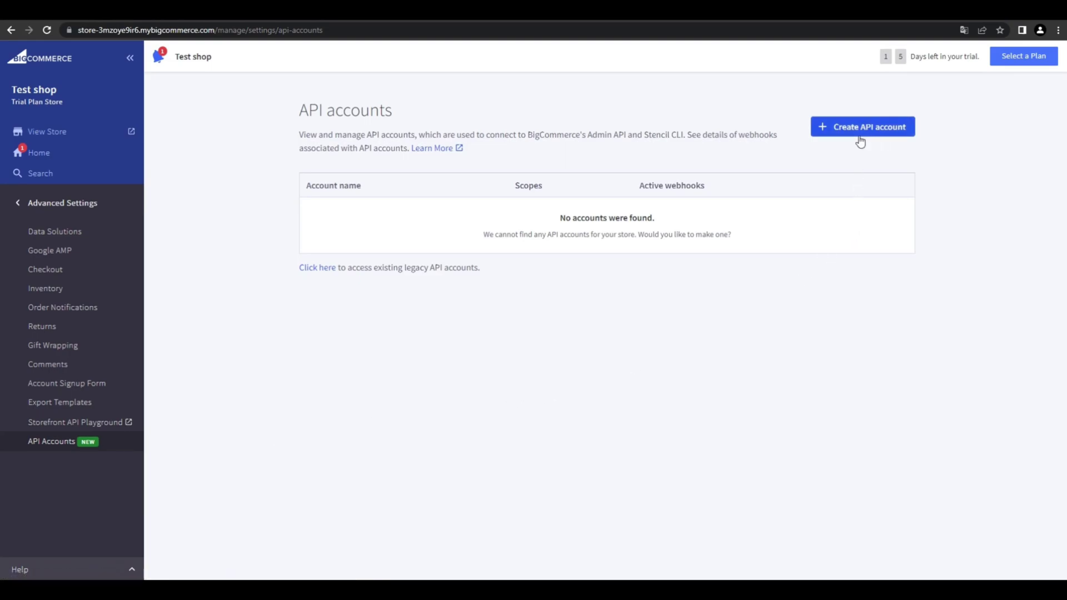
left_click(883, 139)
left_click(435, 277)
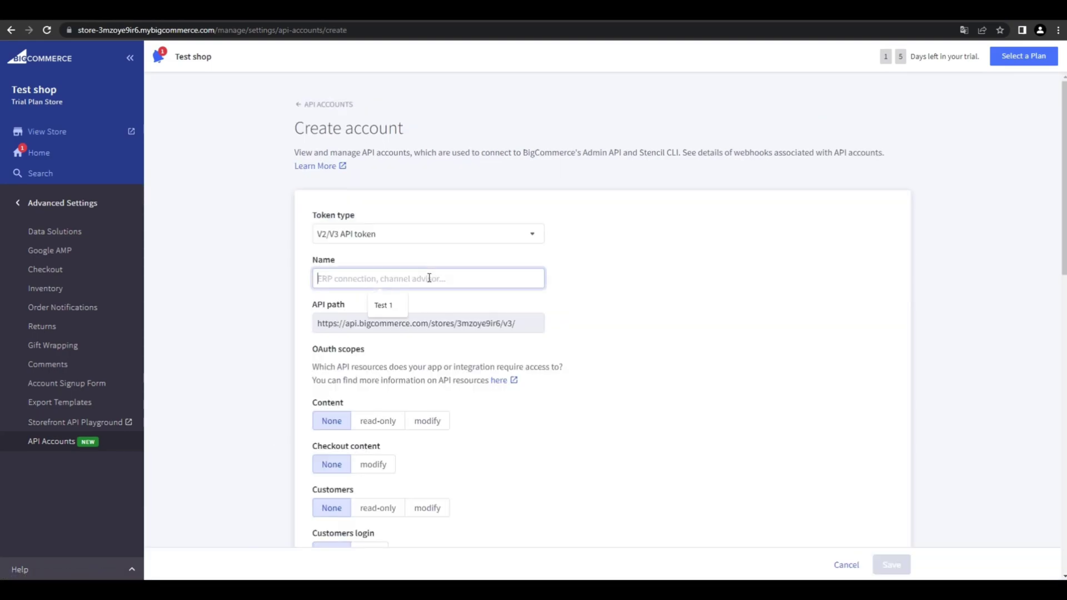
left_click(394, 308)
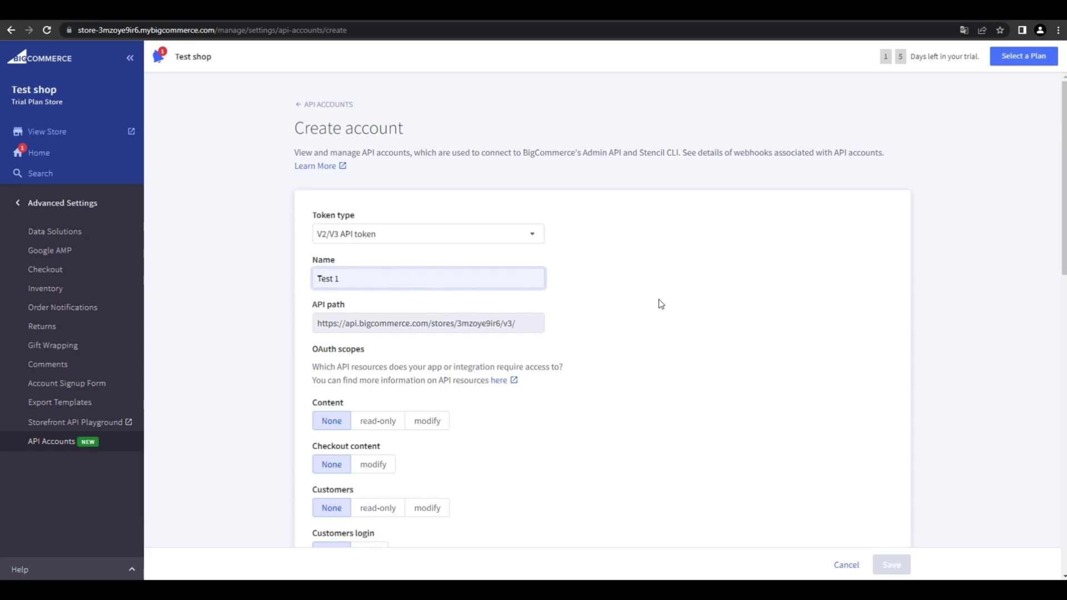
Give Content, Customers, Information & settings, Marketing, Orders, transactions and payment scopes read-only access.
scroll(605, 286, "down", 3)
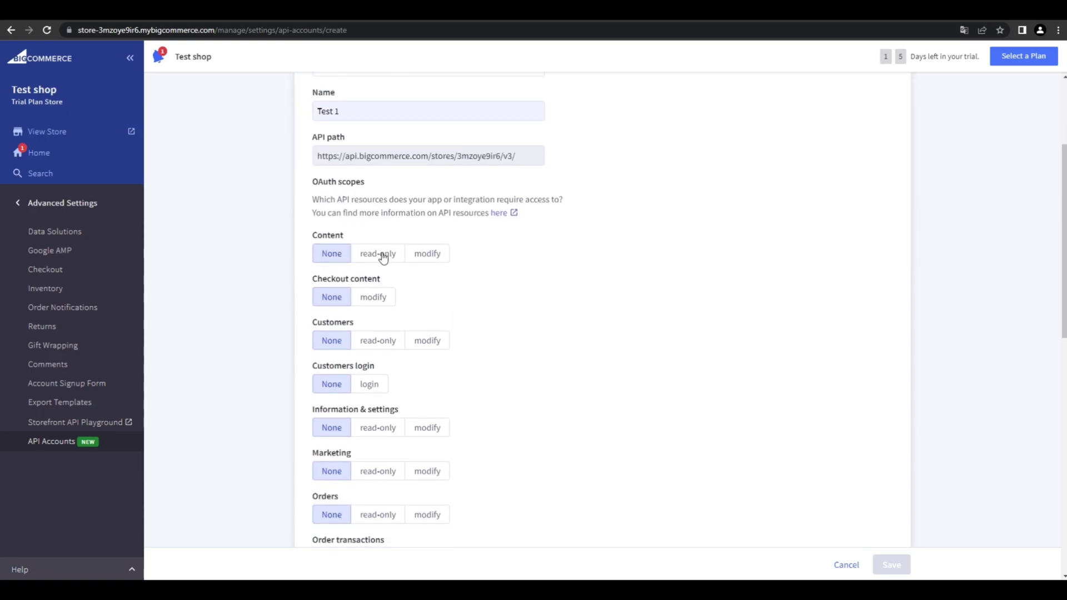
left_click(384, 256)
scroll(387, 250, "down", 2)
left_click(391, 233)
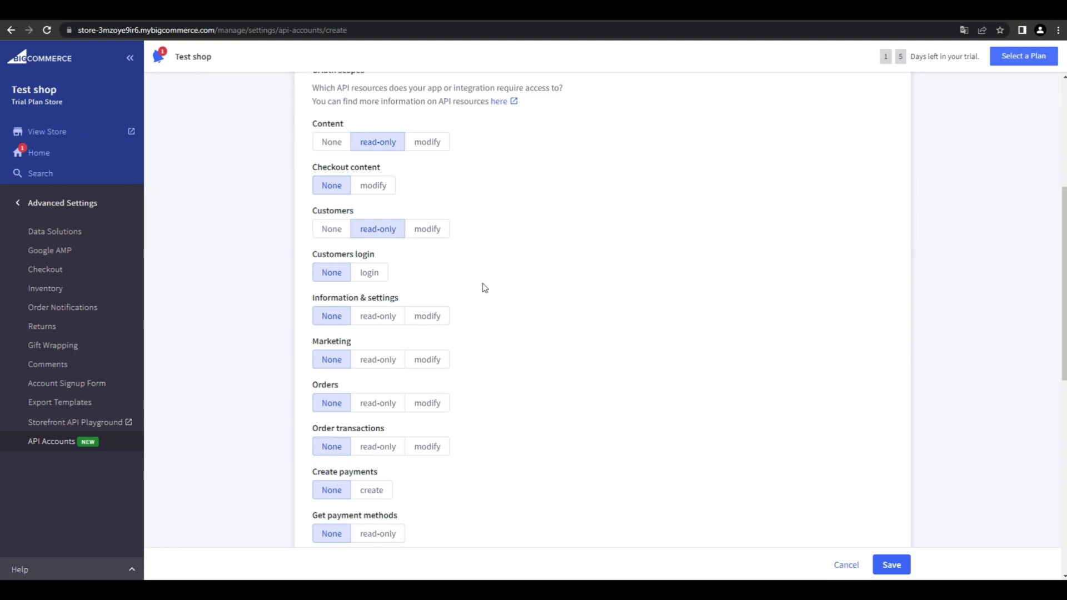
scroll(485, 287, "down", 1)
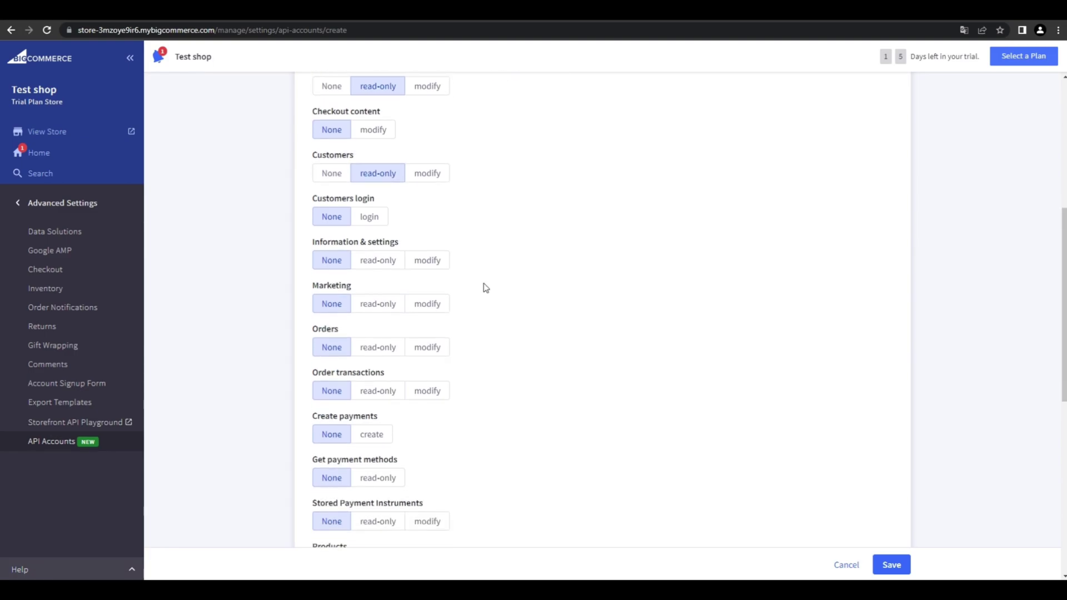
left_click(391, 265)
left_click(388, 305)
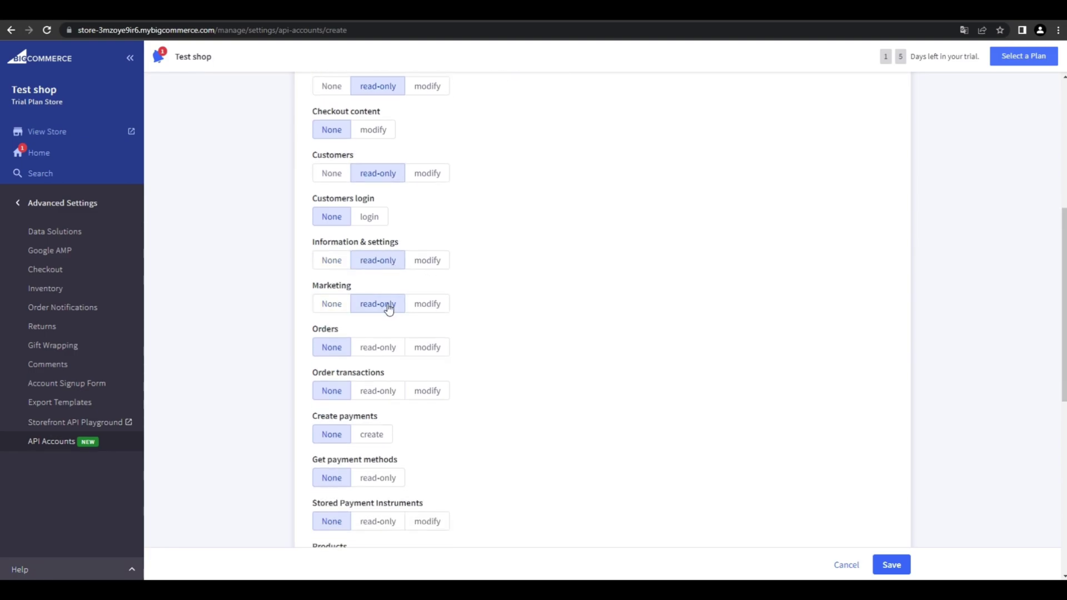
left_click(392, 356)
scroll(500, 355, "down", 3)
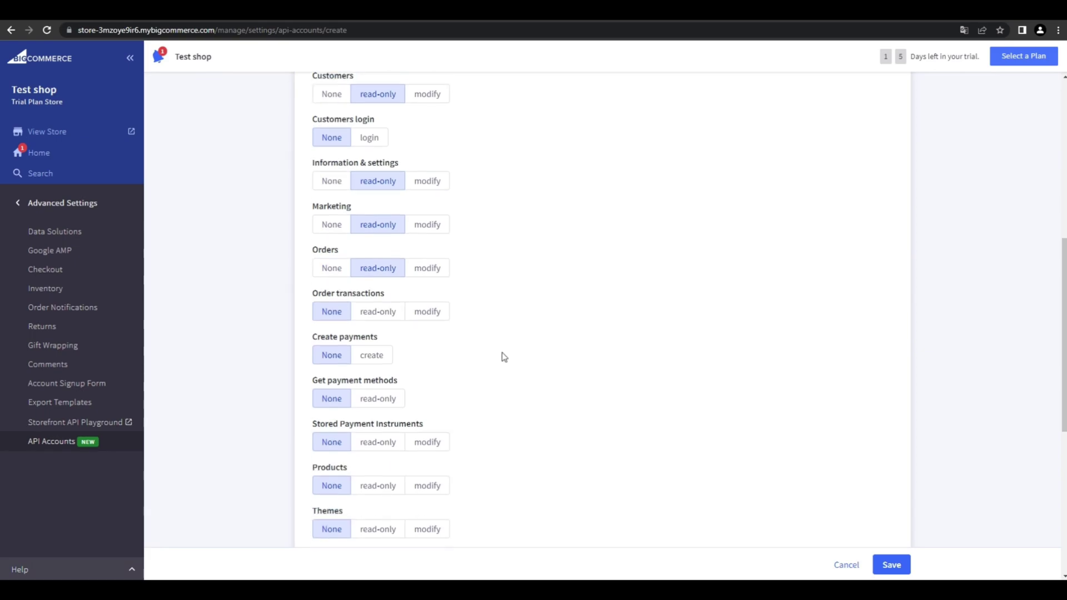
left_click(394, 227)
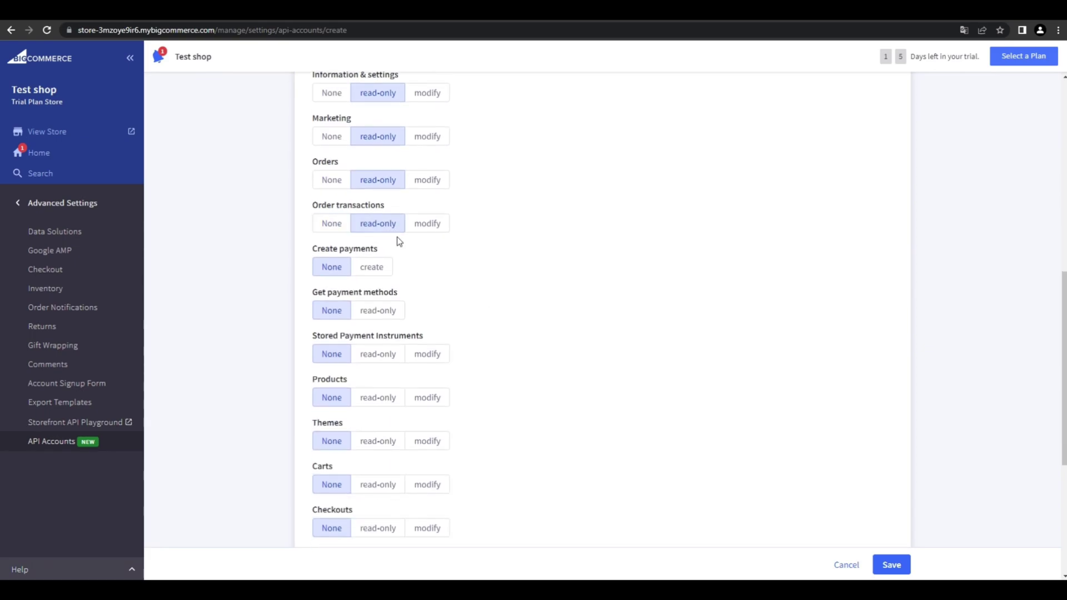
left_click(396, 318)
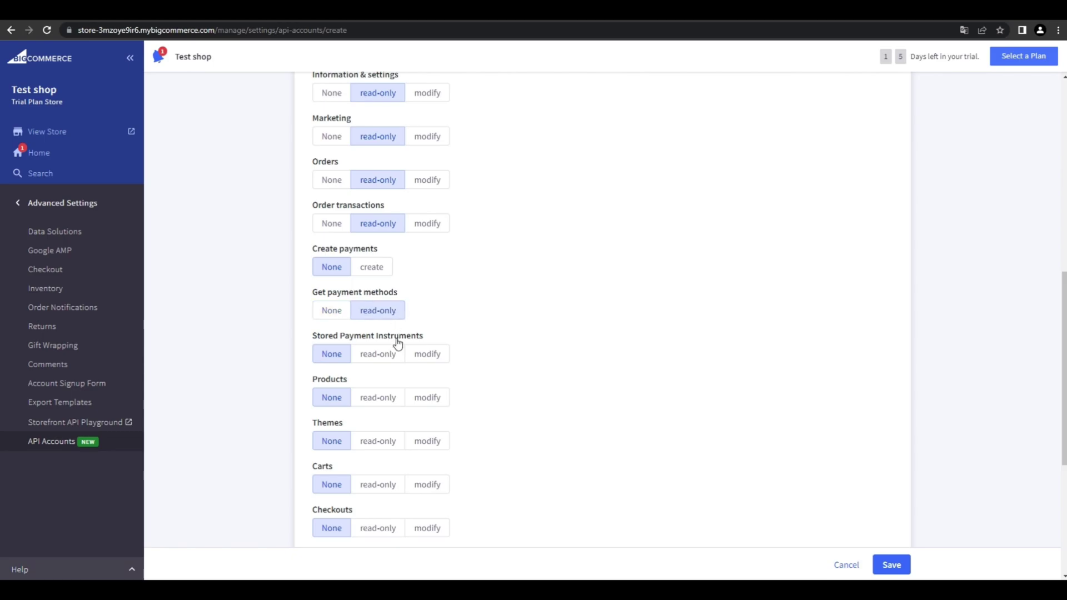
left_click(403, 354)
Give Products, Carts, Checkouts, Sites & routes and Channel settings read-only access.
scroll(514, 334, "down", 1)
scroll(445, 311, "down", 2)
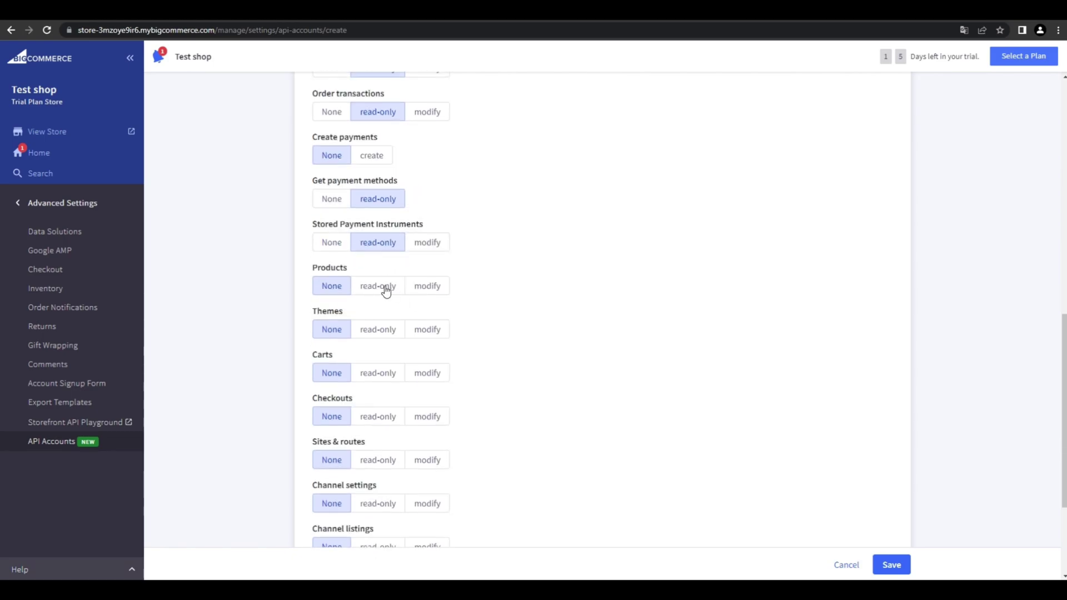
left_click(388, 288)
scroll(412, 283, "down", 2)
left_click(379, 269)
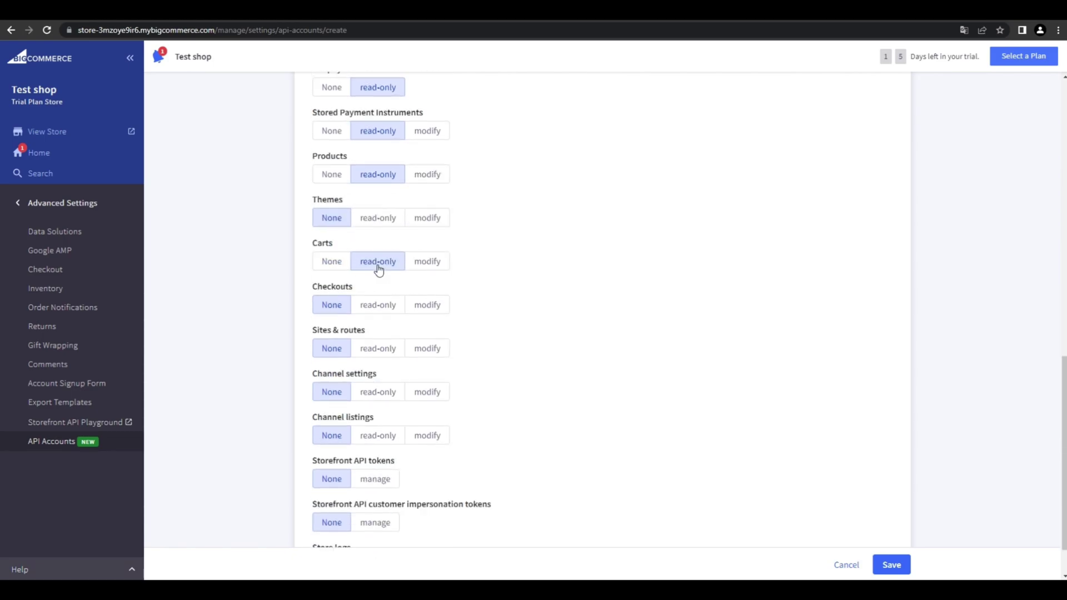
left_click(400, 307)
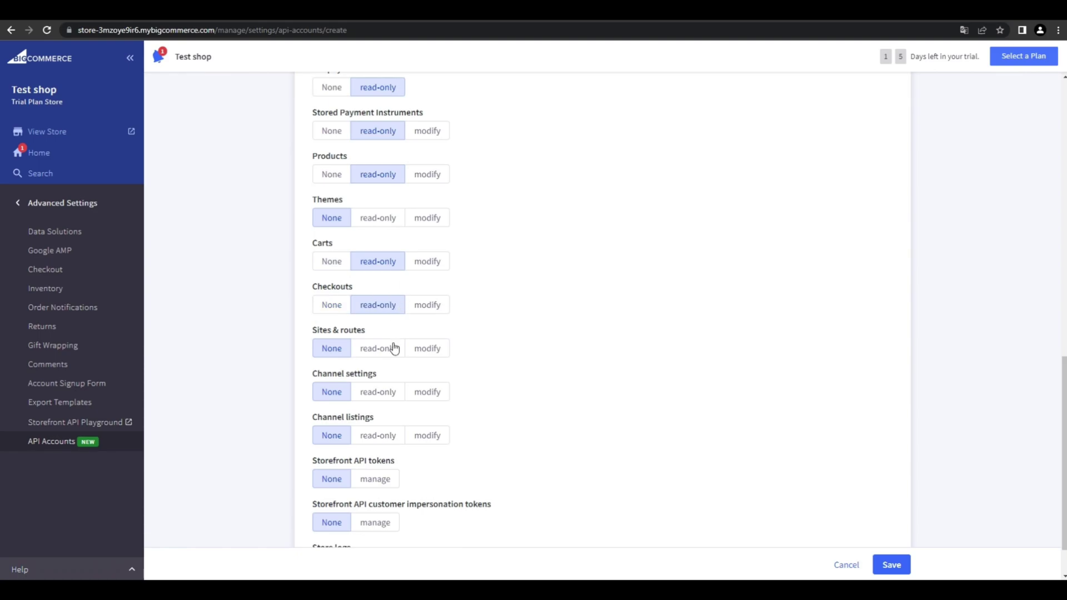
left_click(394, 348)
left_click(393, 393)
Set Channel listings and Store logs read-only, Storefront and impersonation tokens to manage, and save.
scroll(400, 394, "down", 1)
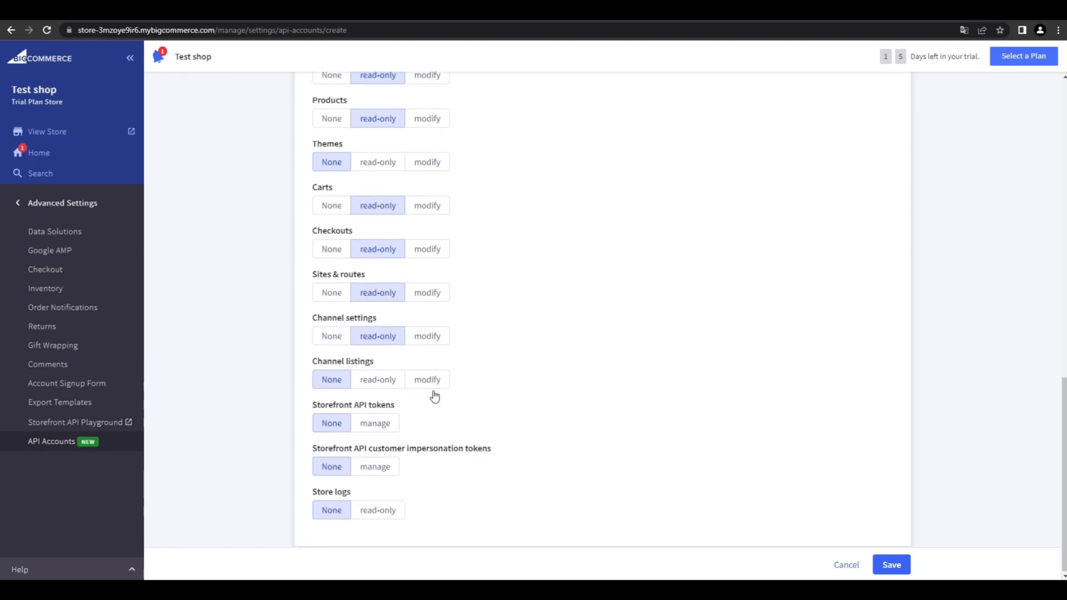
left_click(389, 386)
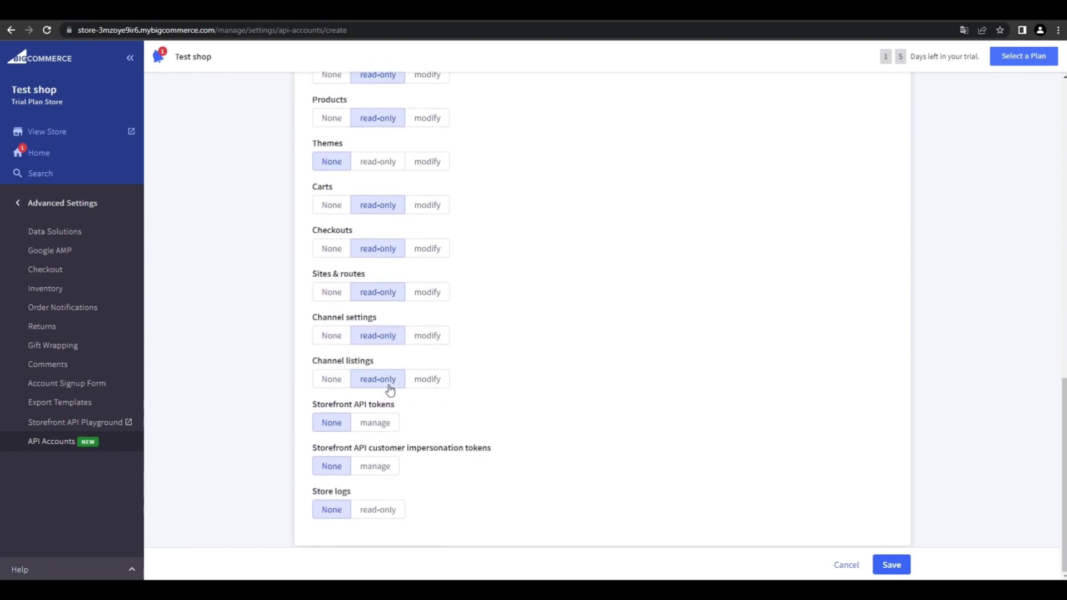
left_click(392, 430)
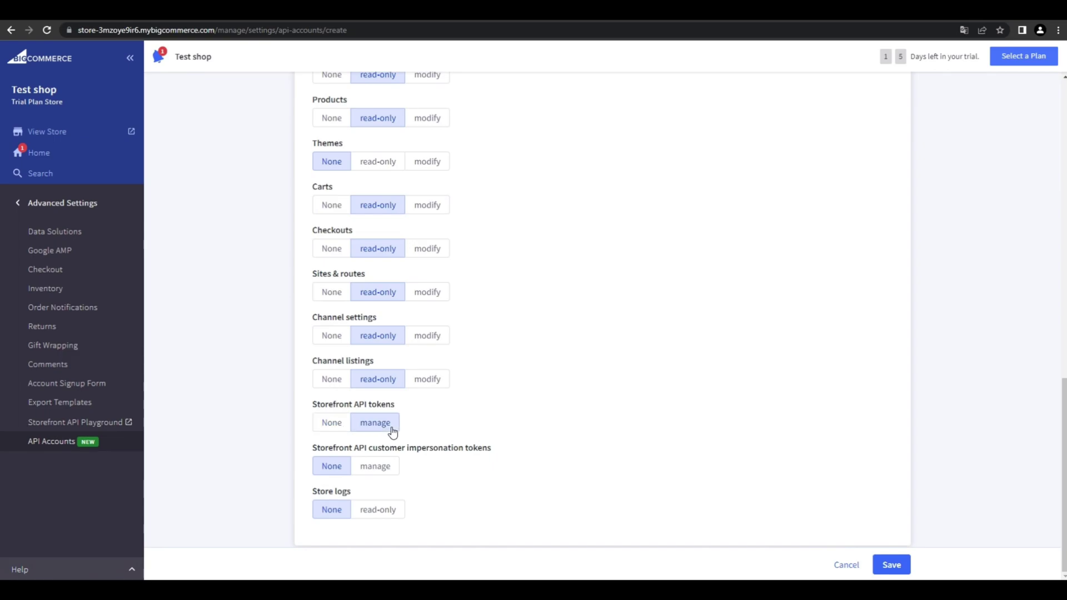
left_click(393, 471)
left_click(384, 509)
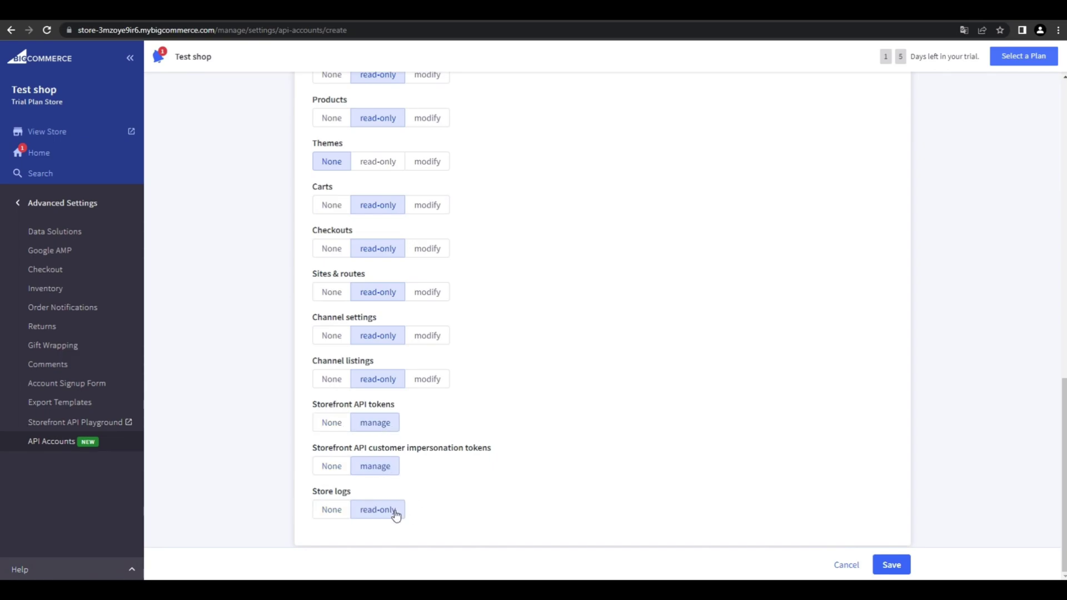
left_click(891, 565)
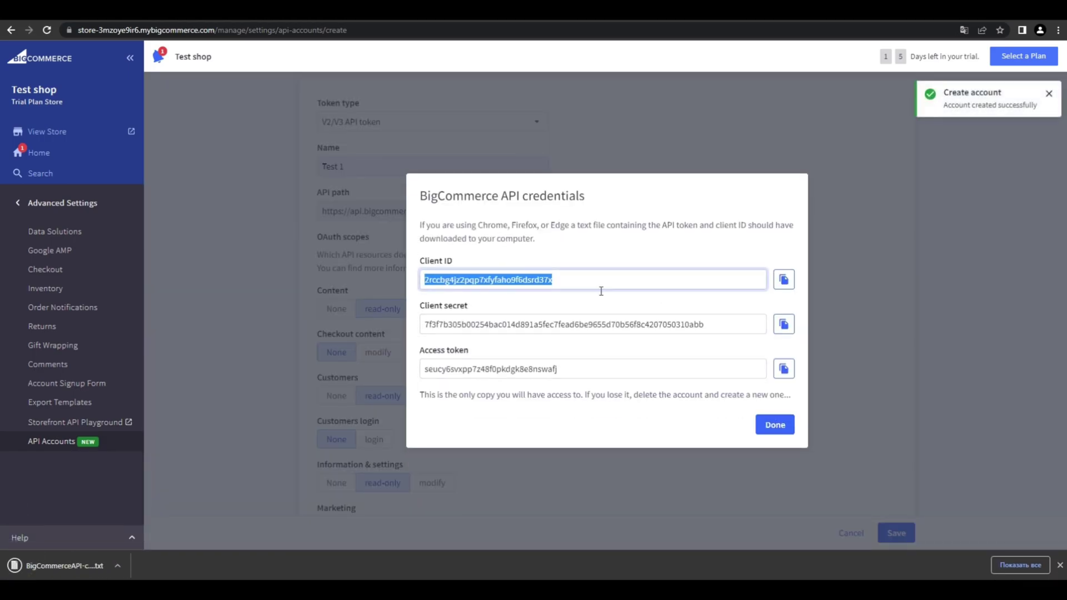
Select the Client ID value in the Test 1 credentials dialog for copying.
left_click(605, 323)
left_click(591, 371)
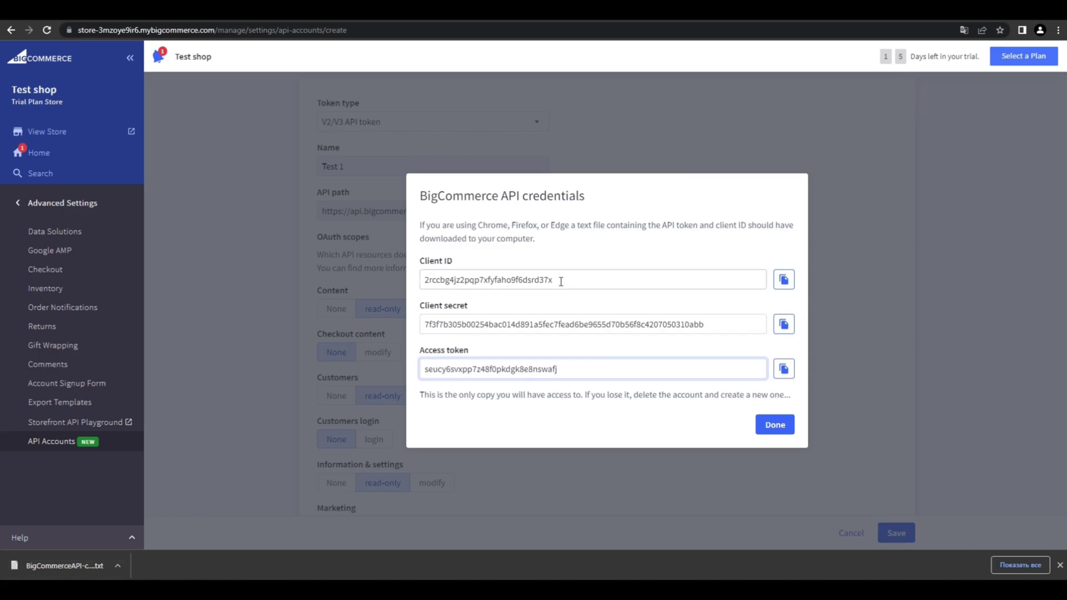
left_click_drag(560, 280, 419, 282)
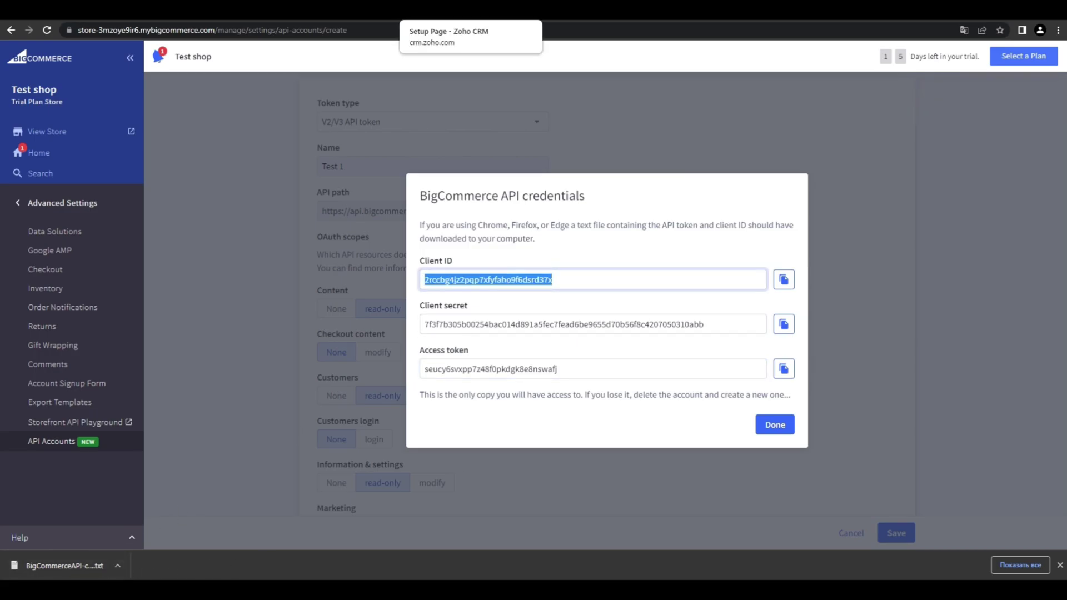
Paste the Client ID and the copied access token into the Add new store form.
left_click(500, 9)
key("ctrl+v")
left_click(768, 365)
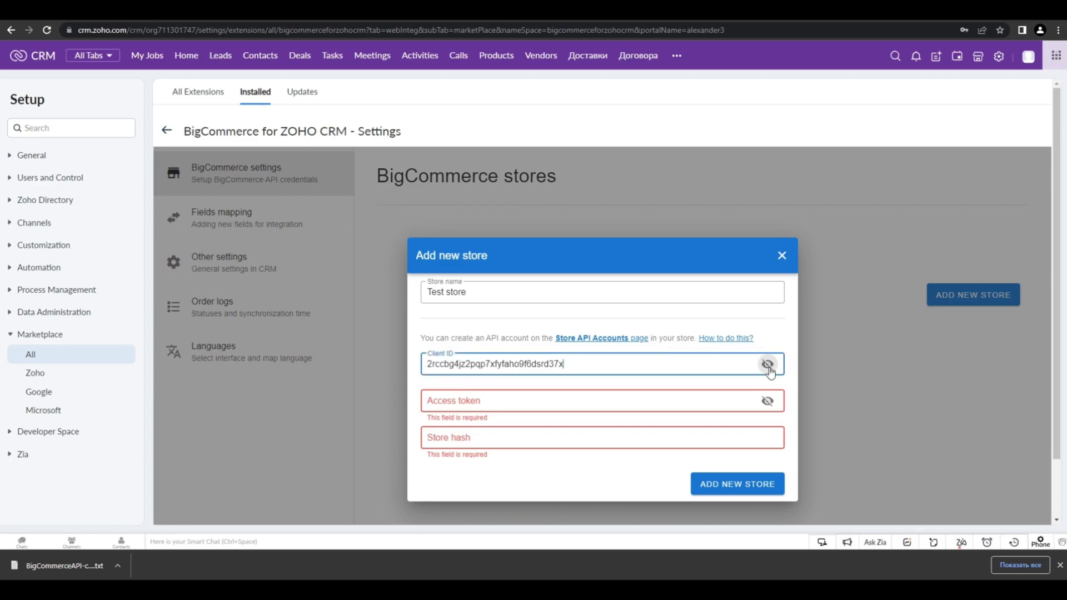
left_click(774, 371)
key("ctrl+Tab")
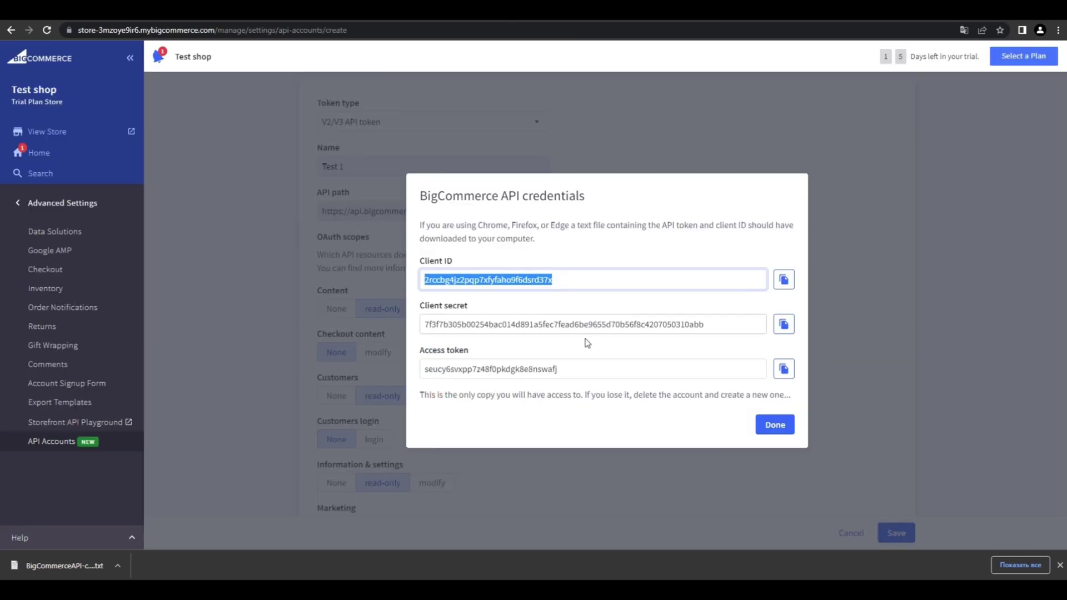
left_click_drag(558, 369, 399, 364)
key("ctrl+c")
key("ctrl+shift+Tab")
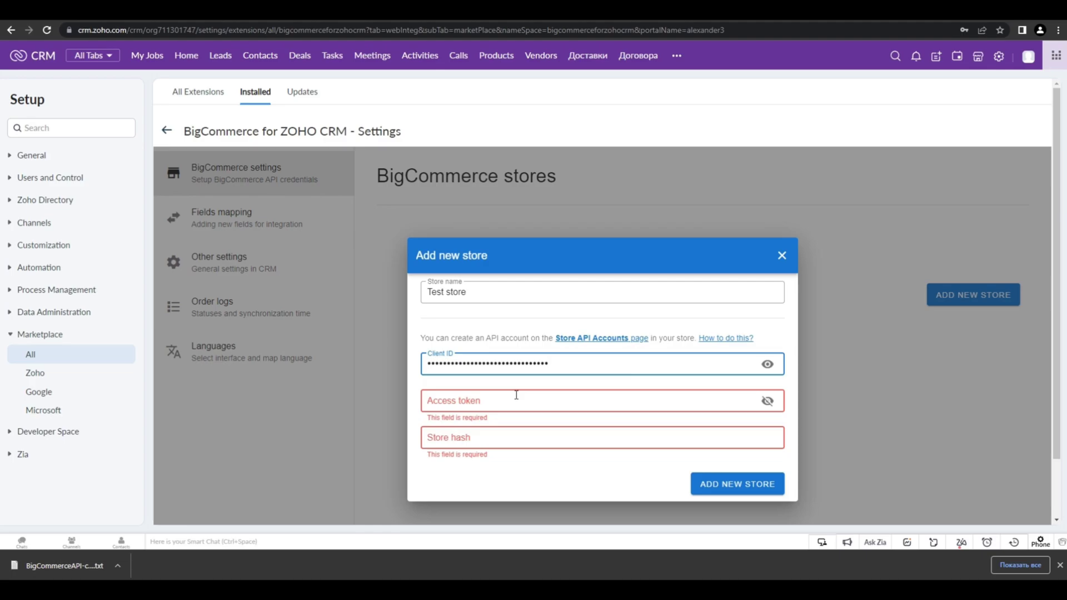
left_click(505, 402)
key("ctrl+v")
Paste the store hash from the admin URL, add Test store, and close the confirmation.
left_click(486, 444)
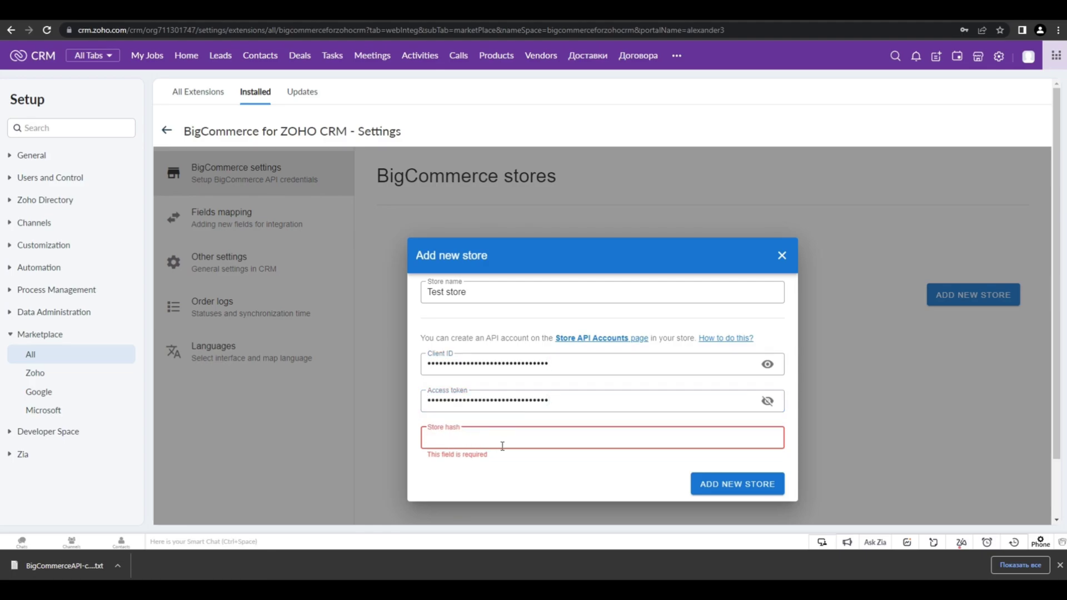
key("ctrl+Tab")
left_click(776, 429)
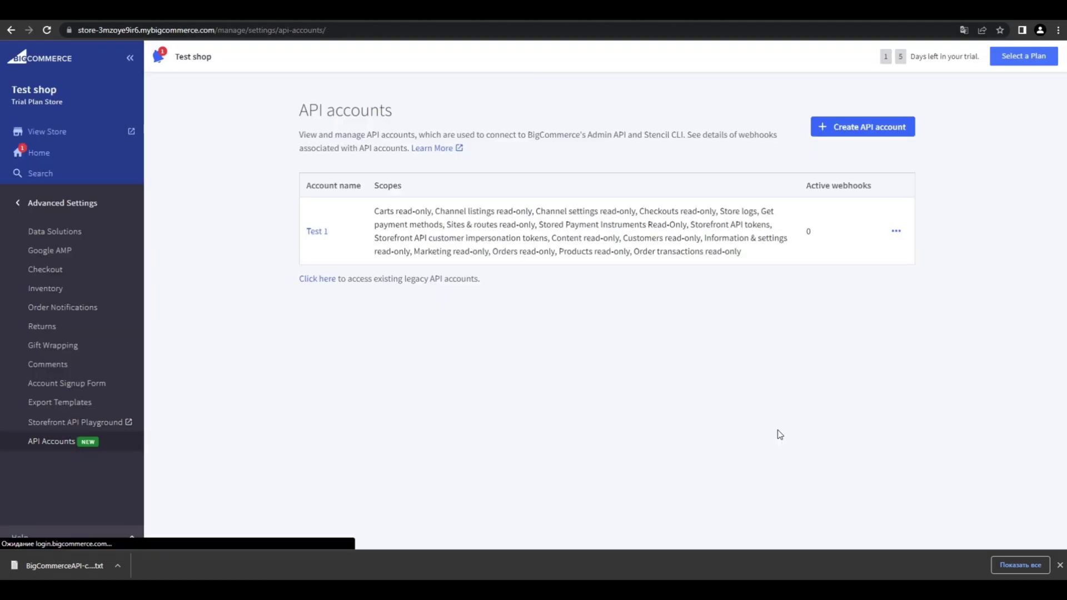
left_click(216, 31)
key("ctrl+shift+Tab")
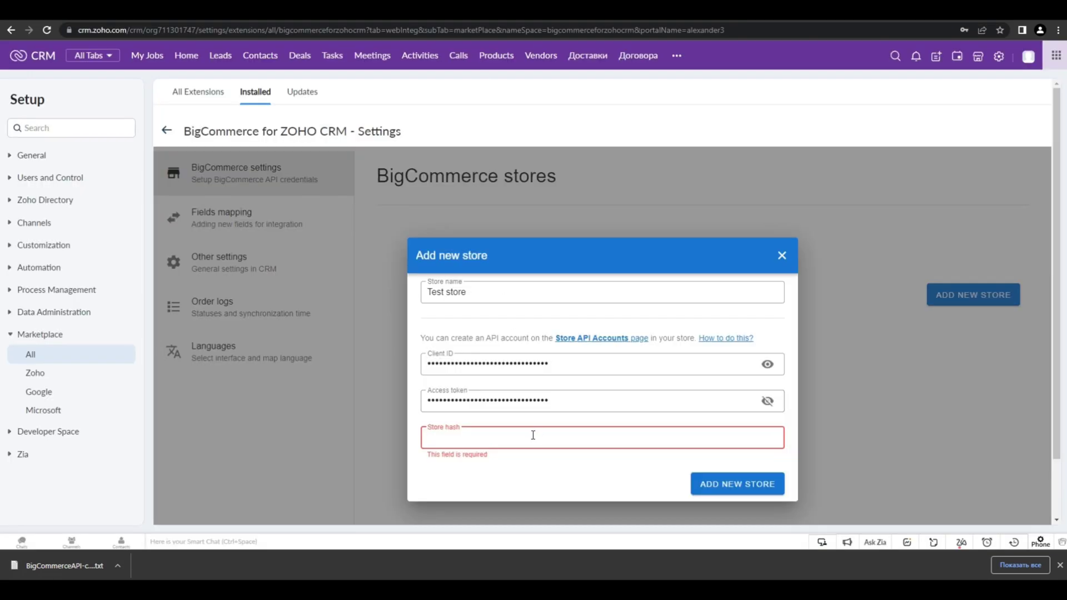
left_click(531, 436)
key("ctrl+v")
left_click_drag(479, 438, 416, 439)
left_click(495, 439)
left_click(732, 493)
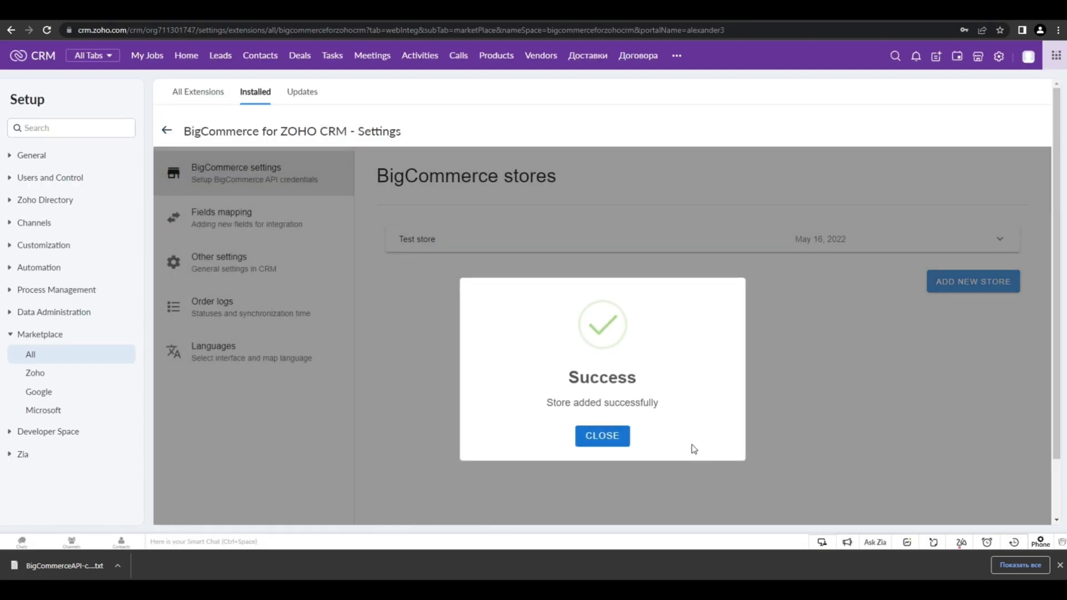
left_click(614, 443)
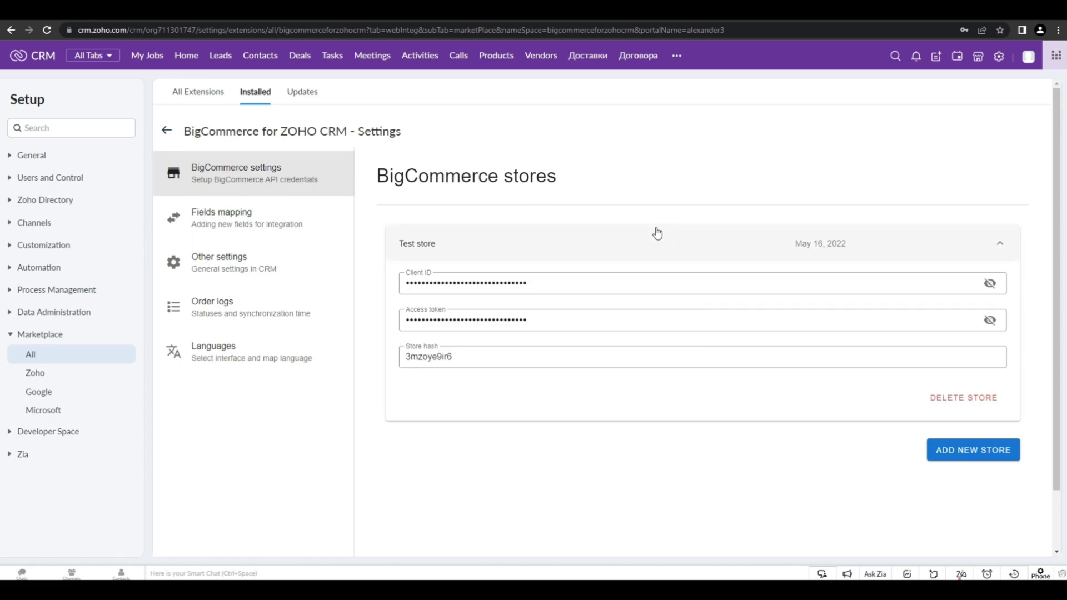
Open Fields mapping and review the CUSTOMER to Accounts mapping table.
left_click(257, 216)
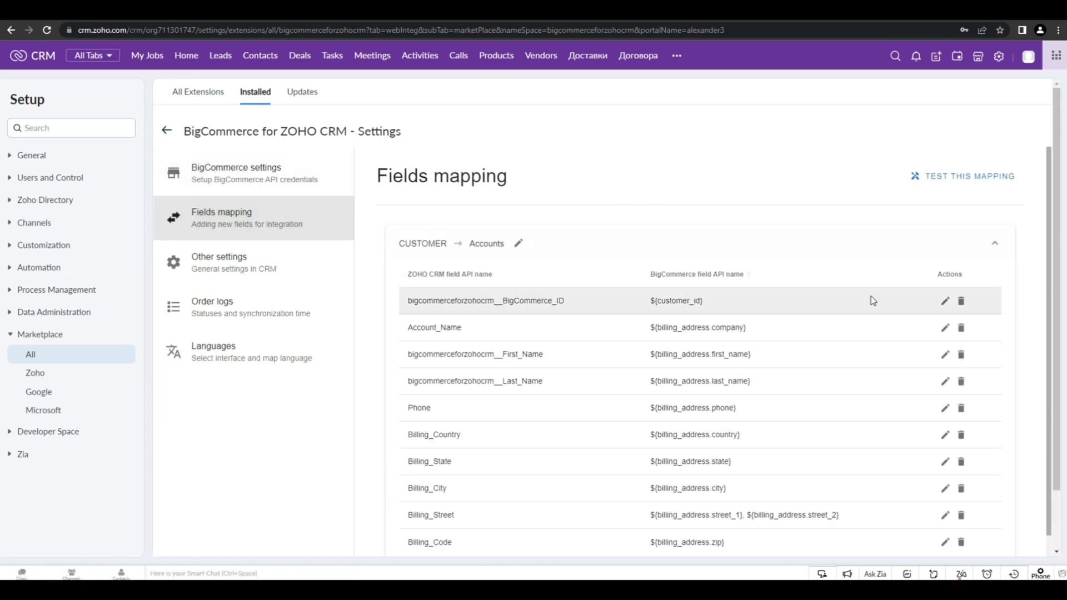
scroll(871, 300, "down", 2)
left_click(999, 198)
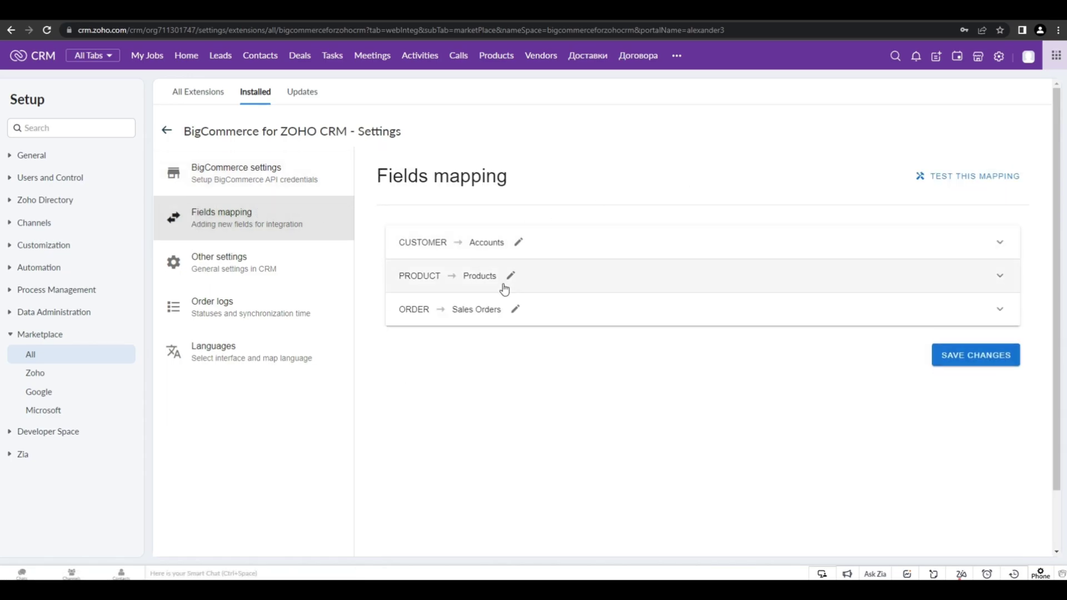
left_click(1003, 244)
scroll(875, 282, "down", 2)
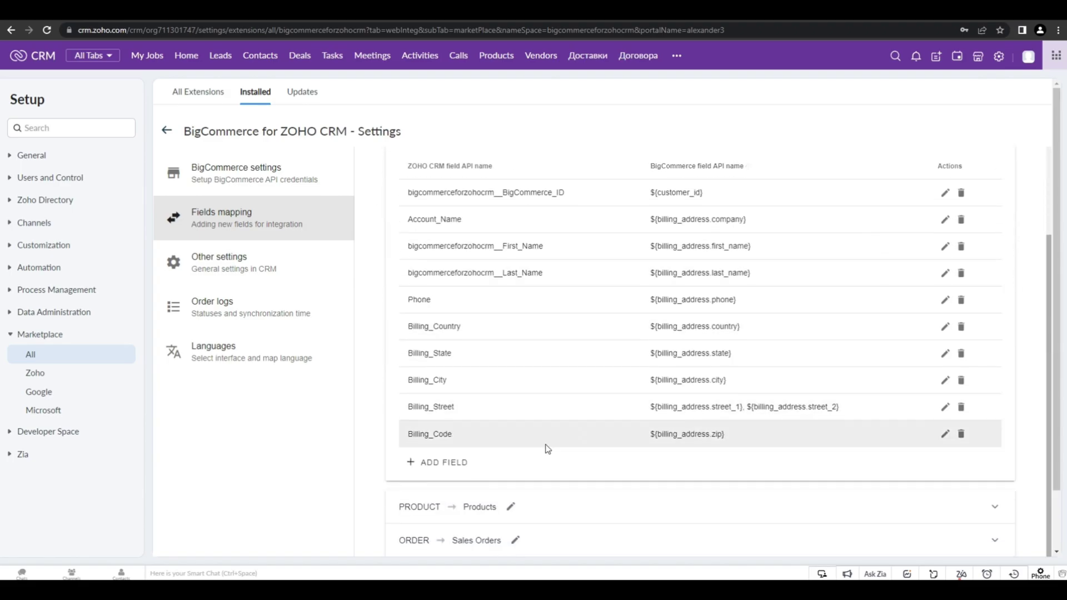
Add a mapping of the CRM Phone field to BigCommerce billing_address phone.
left_click(435, 465)
left_click(467, 496)
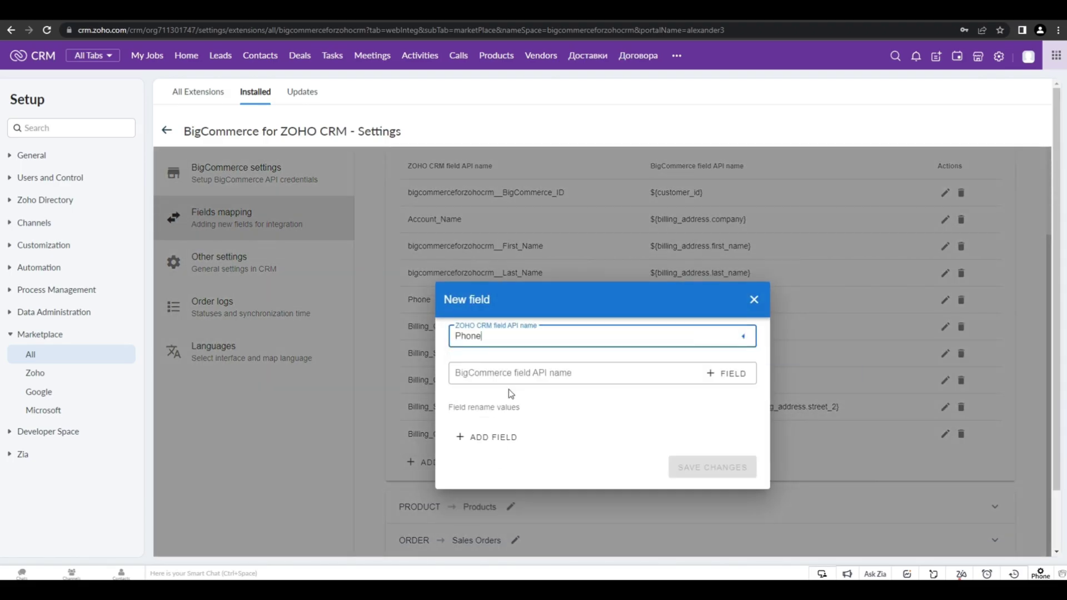
left_click(726, 373)
left_click(681, 310)
left_click(674, 443)
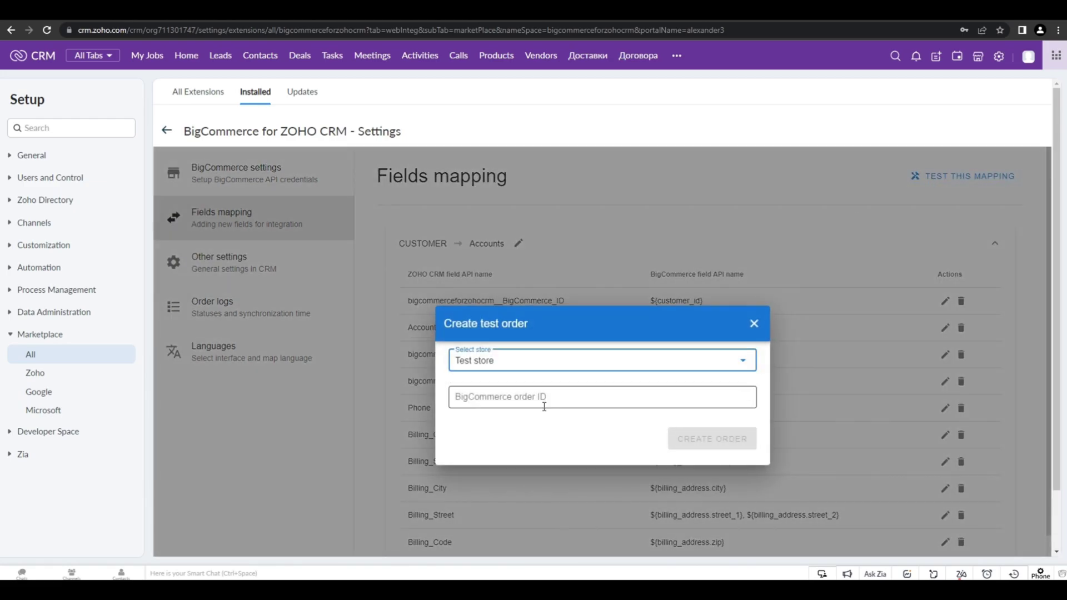
Begin a test order with 123 entered, then close it without creating.
left_click(711, 400)
type("123")
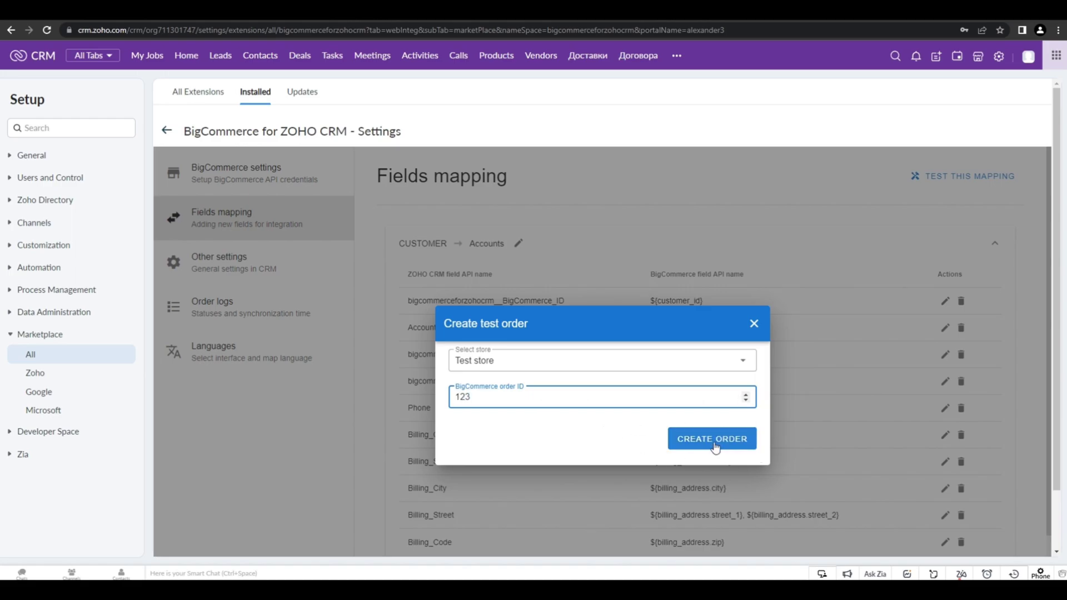
left_click(712, 439)
left_click(754, 324)
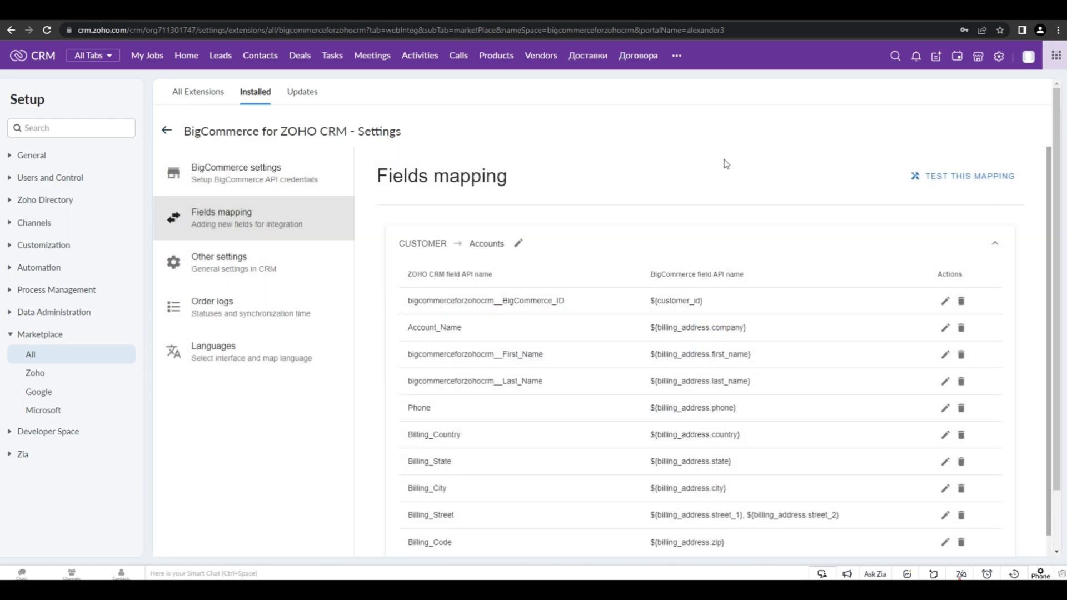
Enable an order task with subject 'Contact with customer' due in 2 days.
left_click(285, 261)
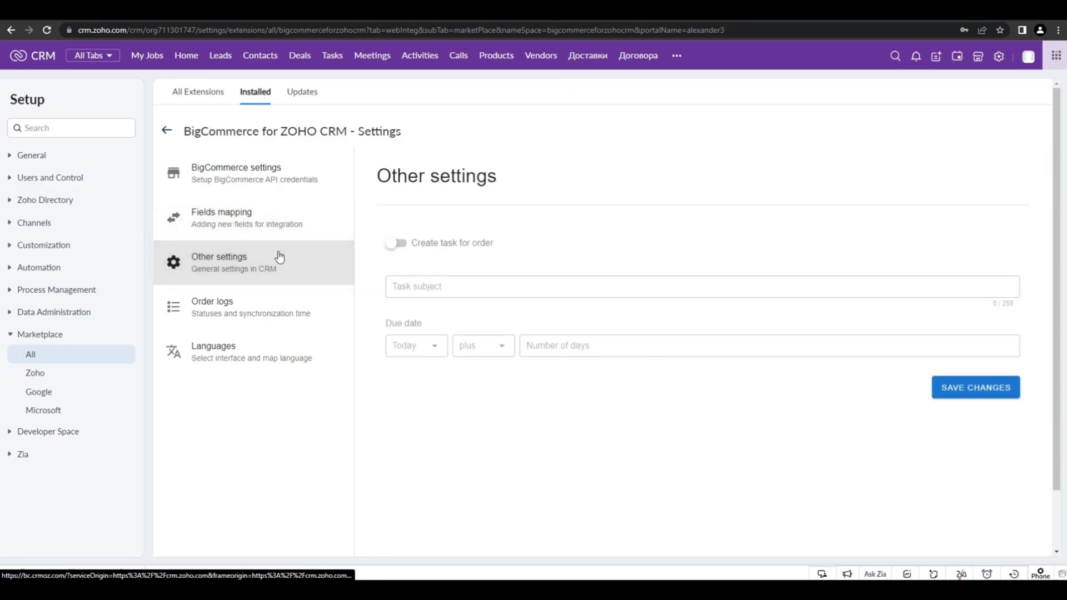
left_click(397, 245)
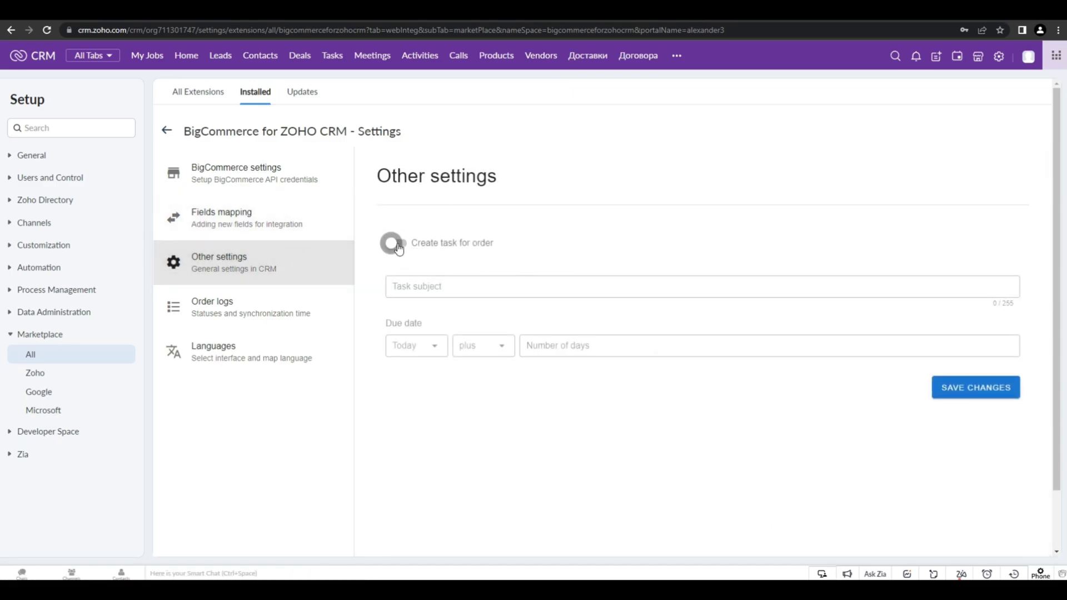
left_click(636, 287)
type("Co")
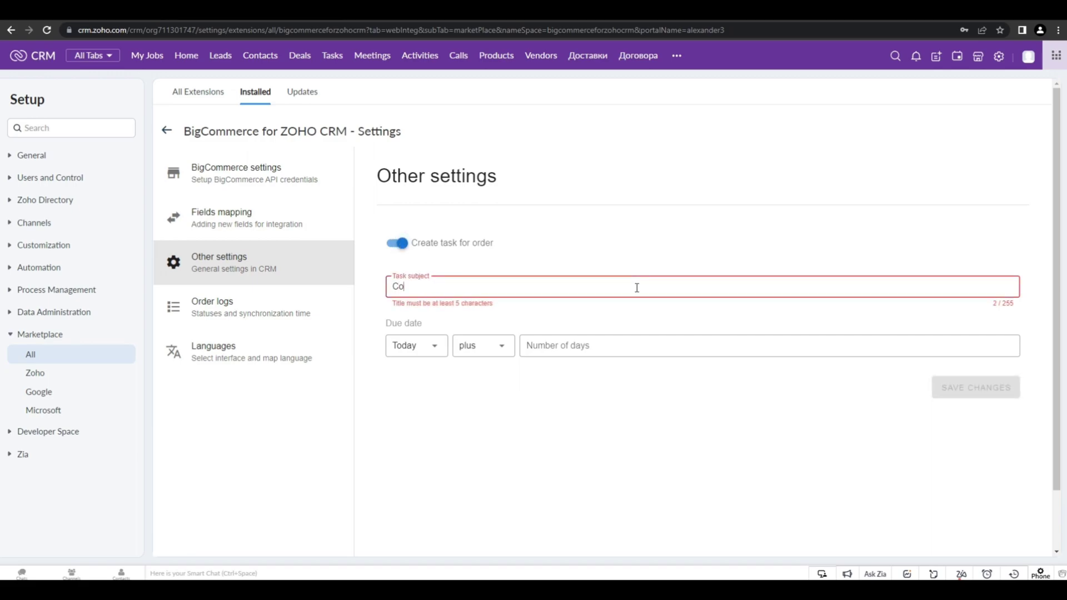
type("ntact with customer")
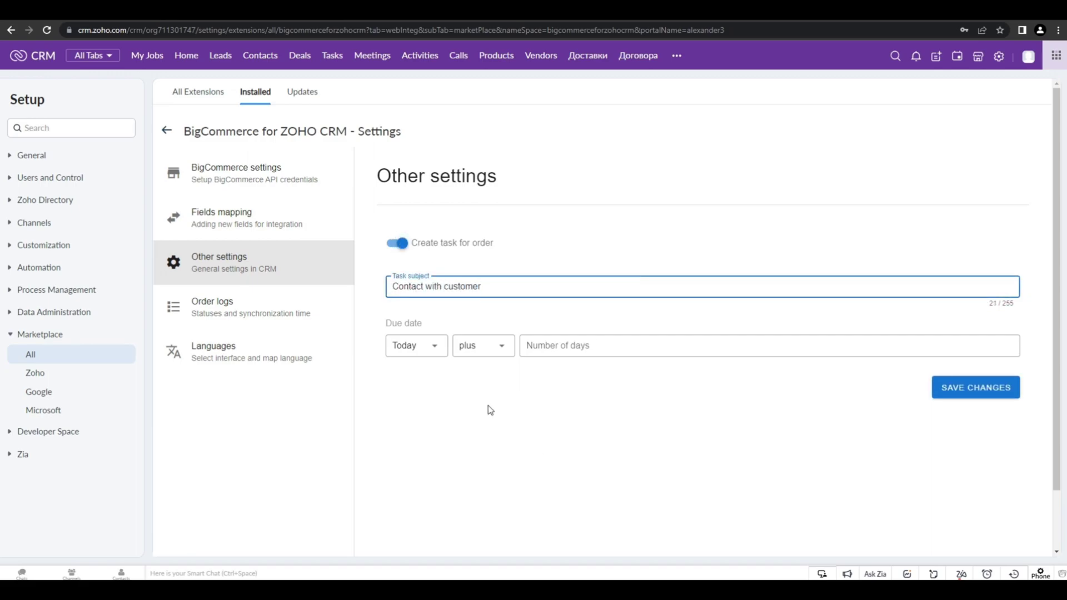
key("Tab")
key("Tab")
key("Tab")
type("2")
key("Tab")
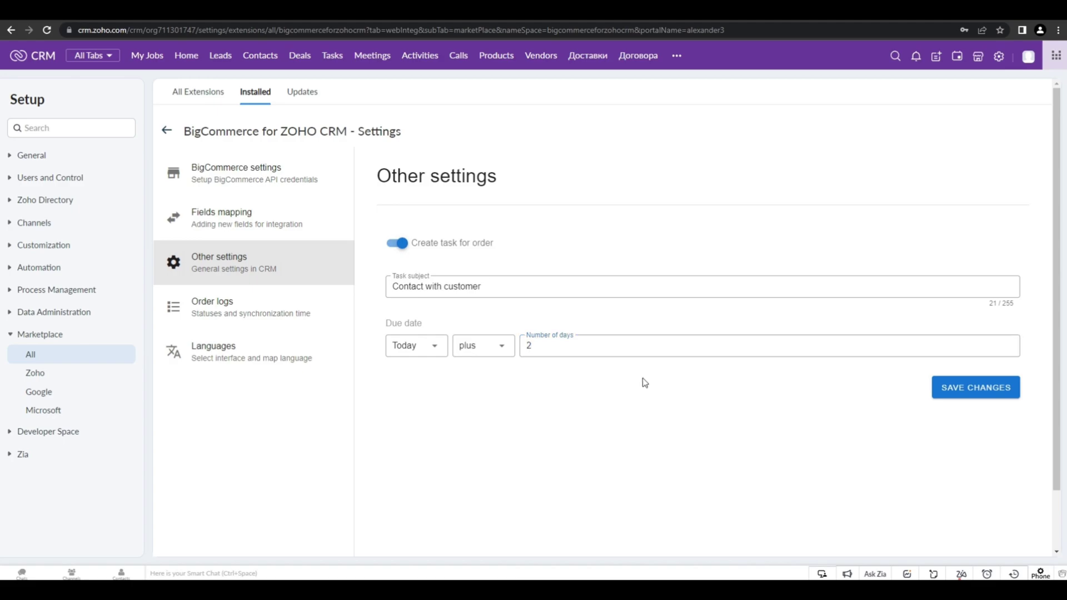
Switch order task creation back off and view the Languages and BigCommerce store settings.
left_click(396, 244)
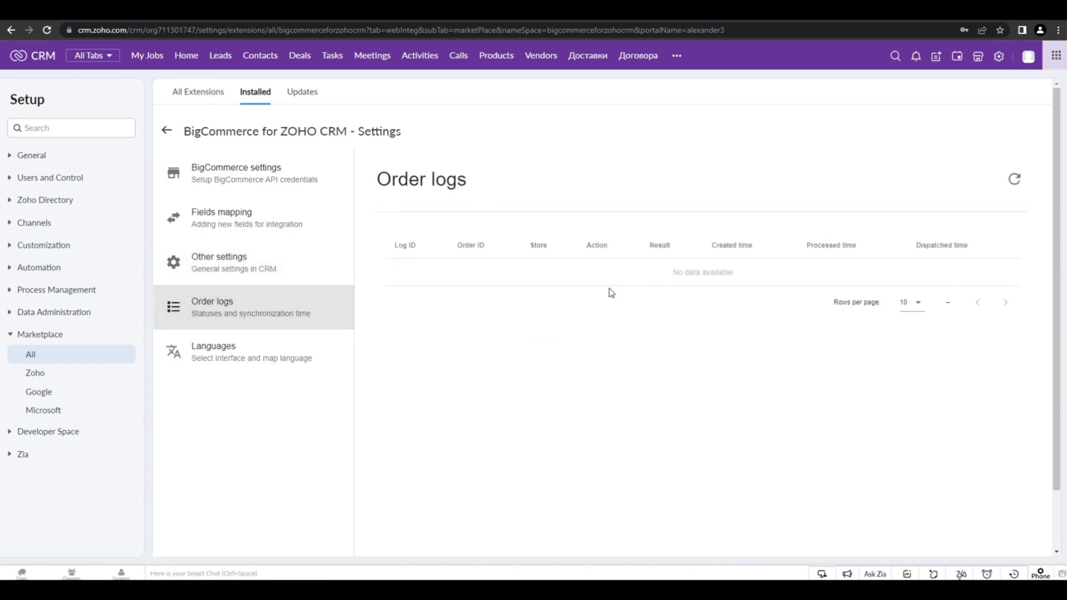
left_click(312, 353)
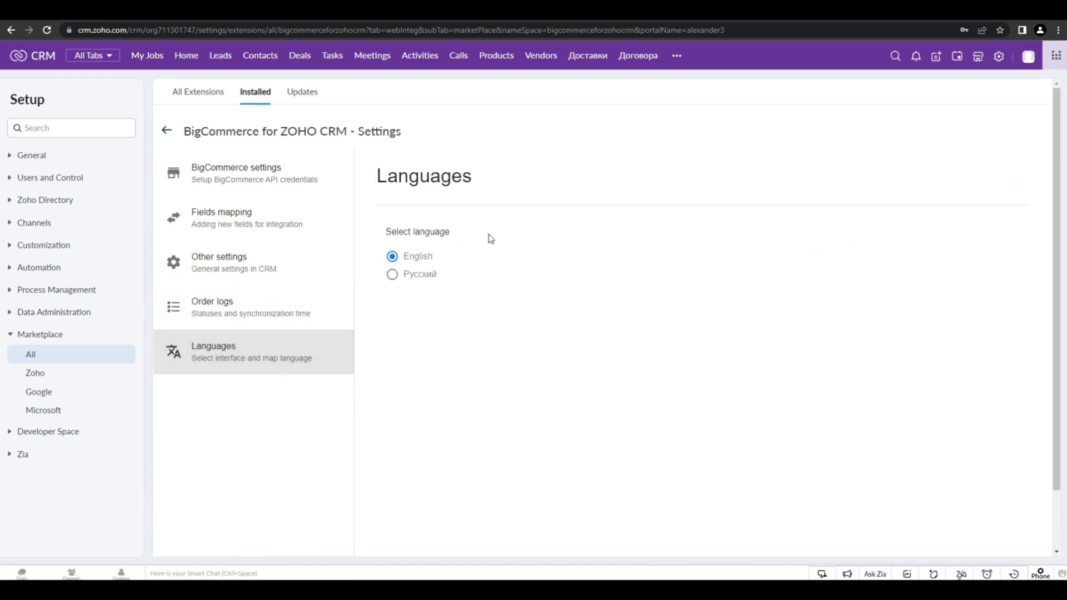
left_click(295, 194)
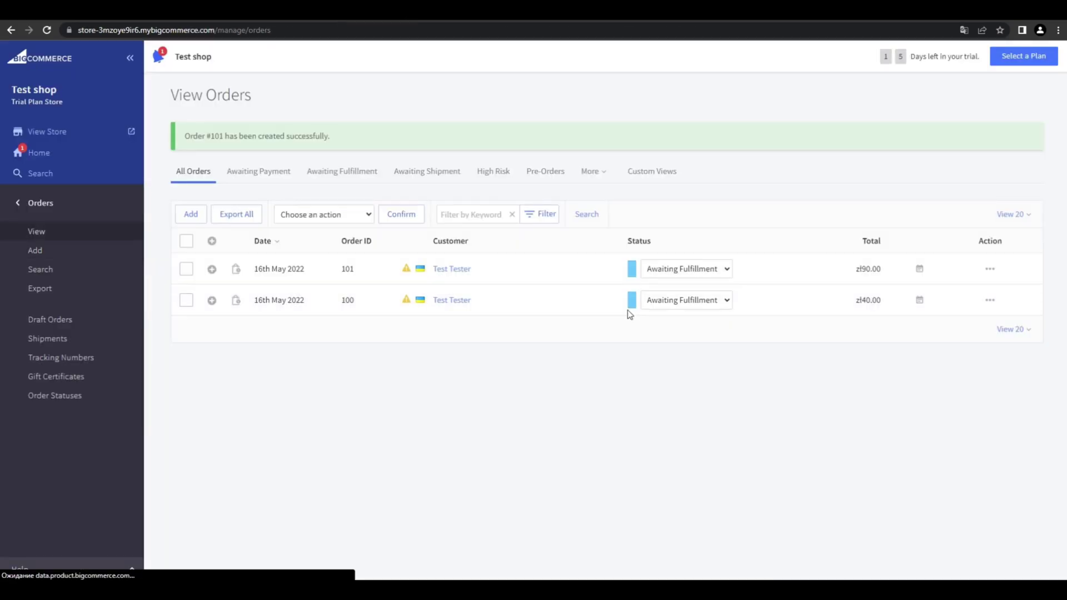
Expand order 101 in BigCommerce's View Orders list to see its details.
left_click(212, 269)
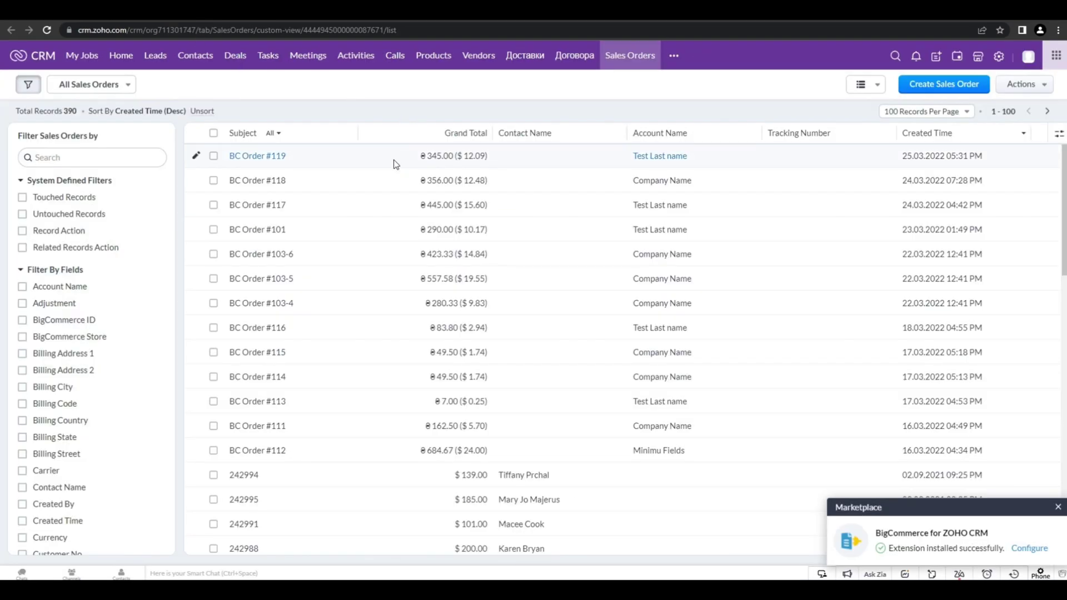
Reload Sales Orders and open BC Order #101 to check its 10 jars and $90.00 total.
left_click(625, 61)
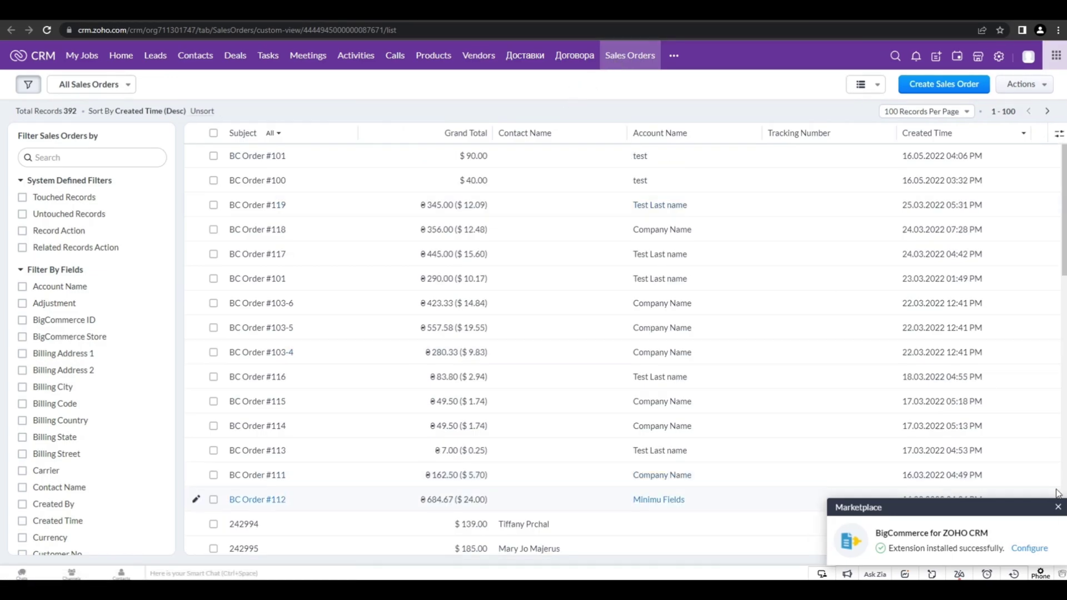
left_click(1058, 508)
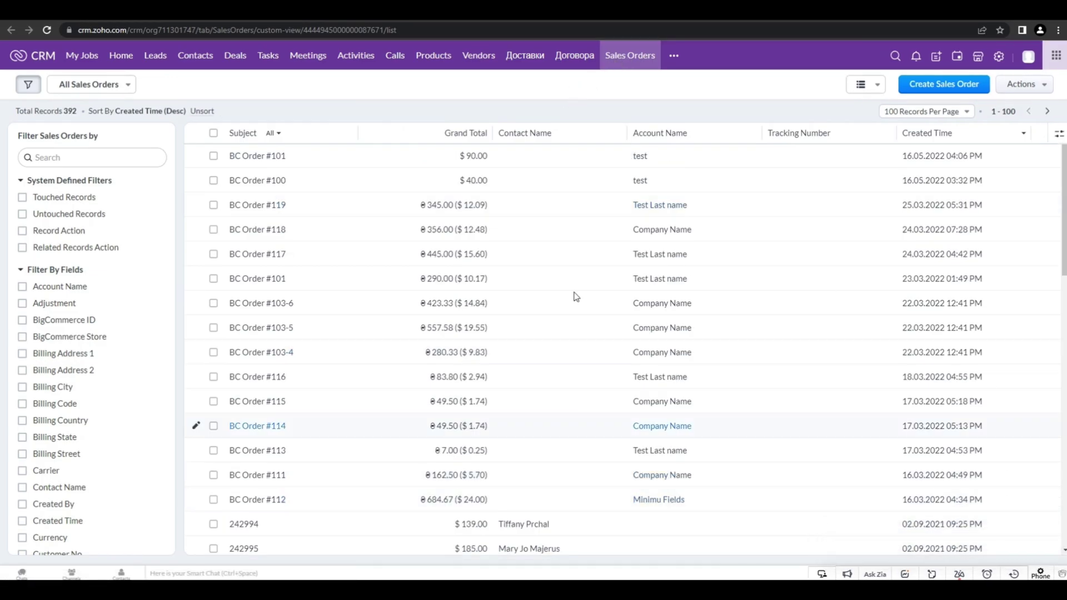
left_click(263, 158)
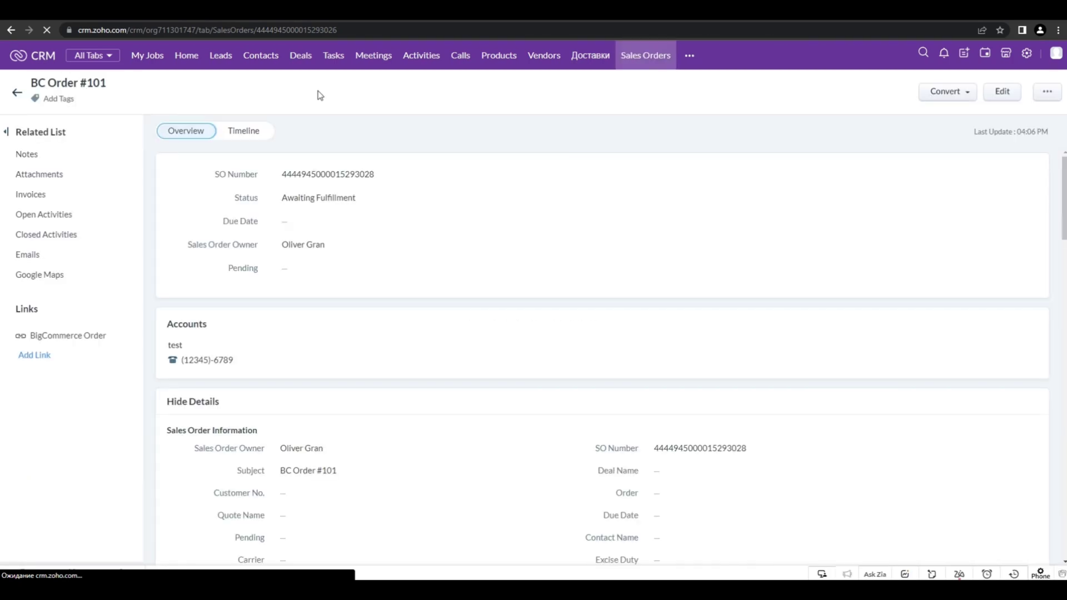
scroll(356, 355, "down", 2)
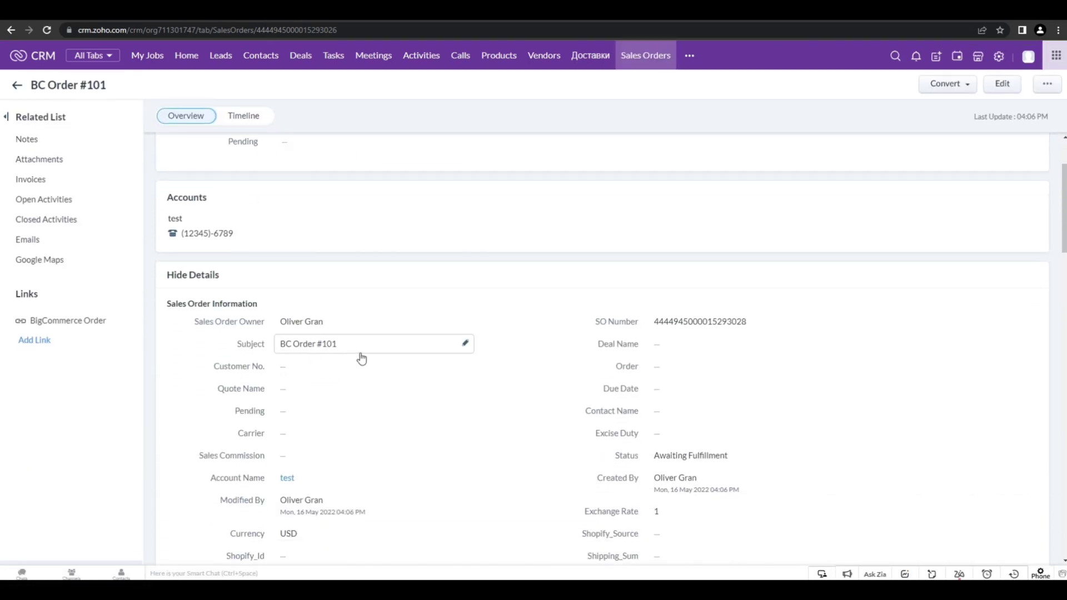
scroll(362, 358, "down", 3)
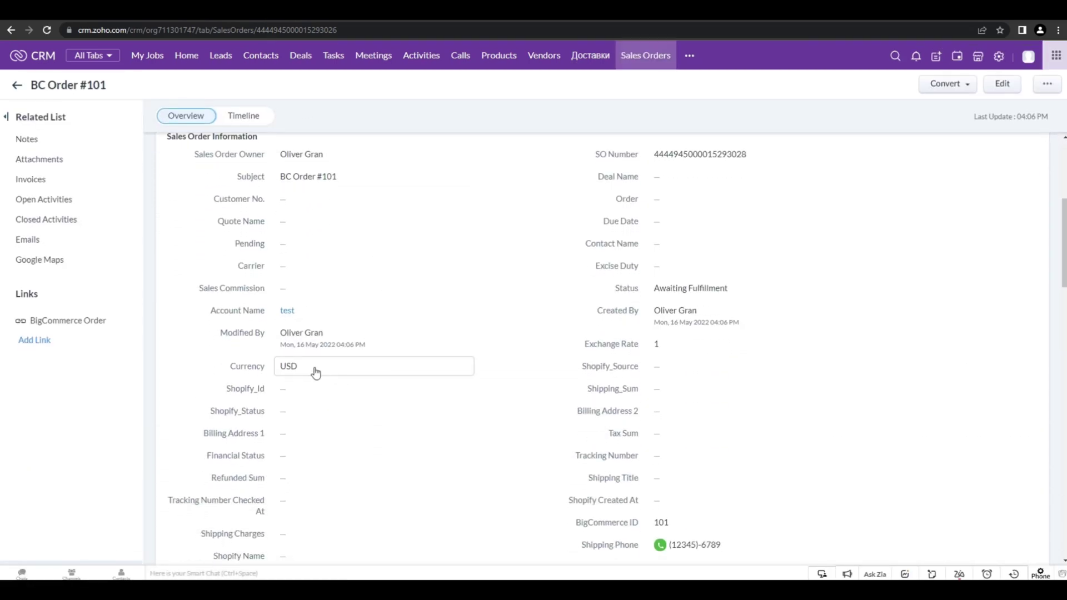
scroll(315, 373, "down", 2)
scroll(360, 419, "down", 3)
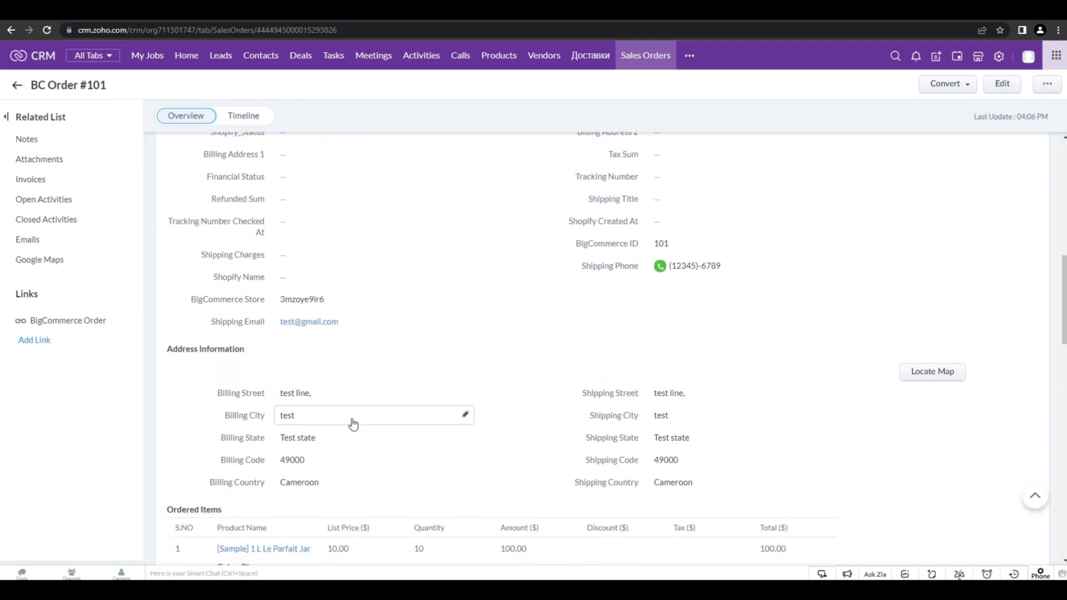
scroll(674, 424, "down", 3)
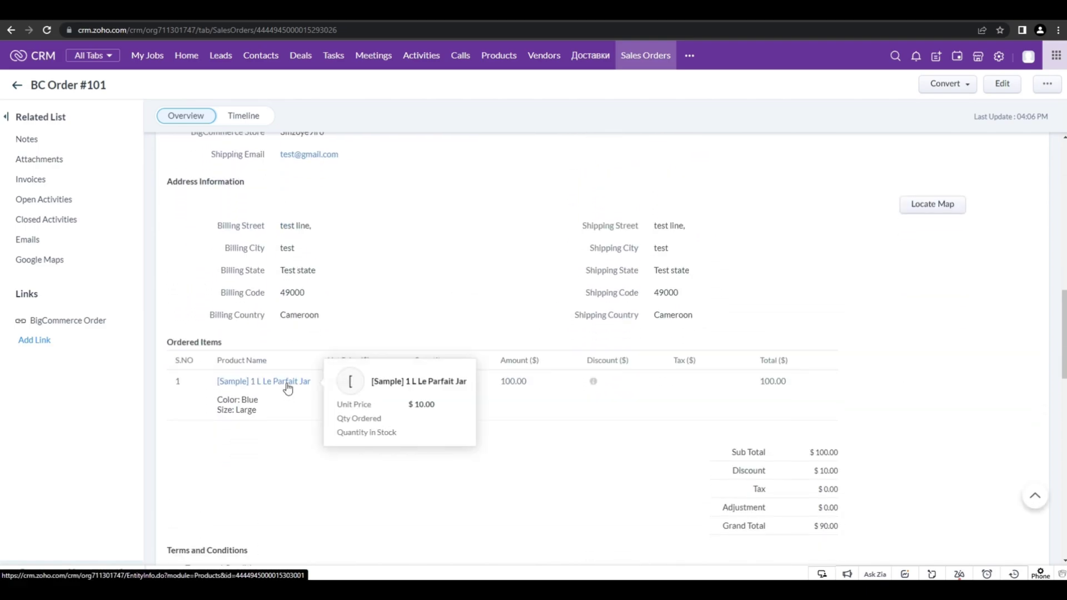
scroll(856, 383, "down", 1)
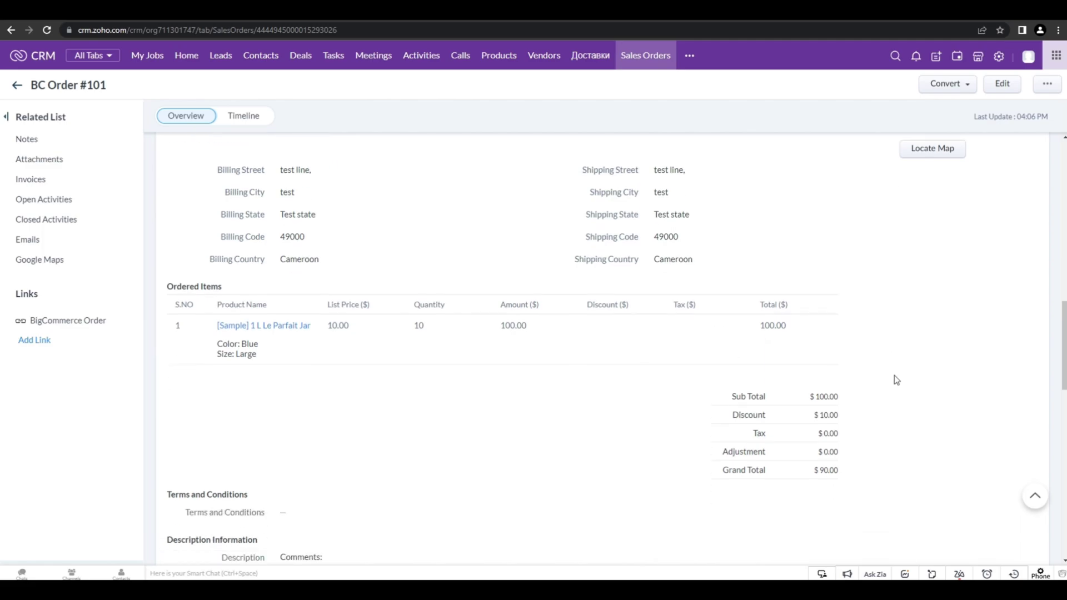
scroll(861, 416, "down", 4)
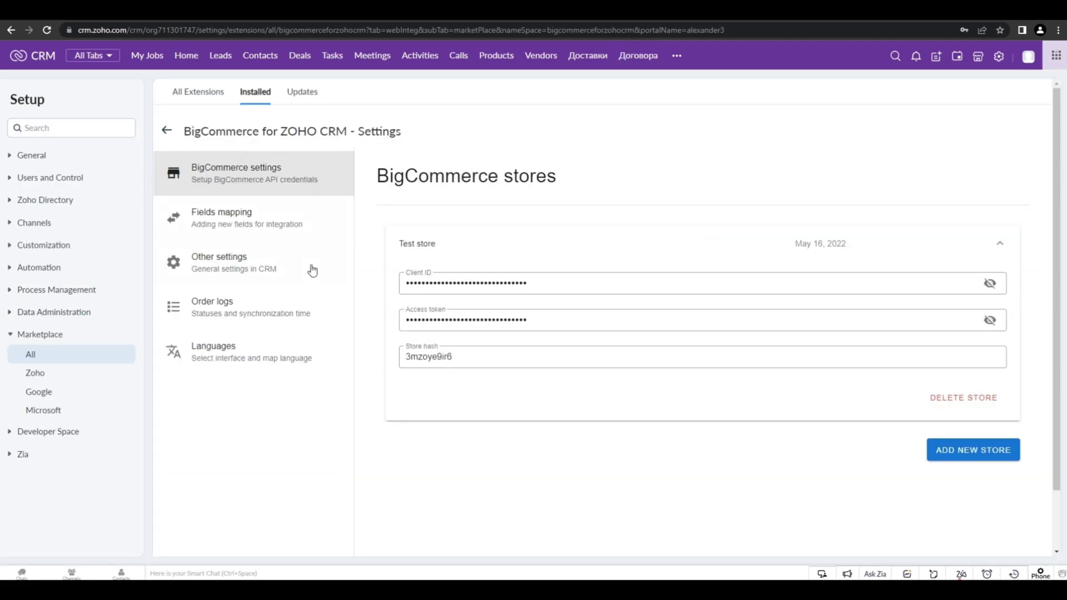
Refresh the extension's Order logs to show log 75: order 101 from Test store, created.
left_click(303, 274)
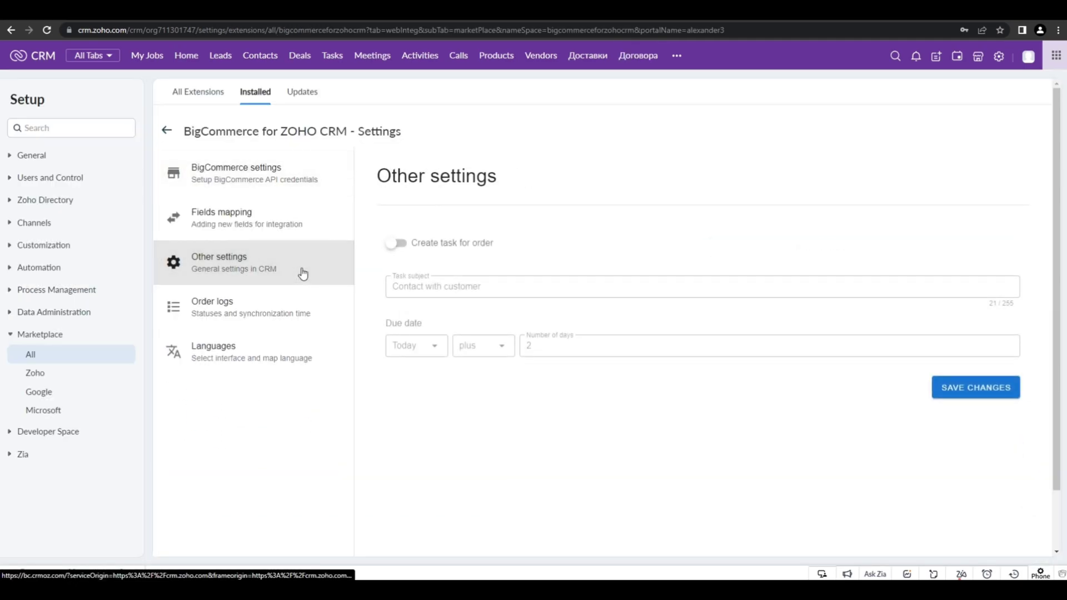
left_click(269, 310)
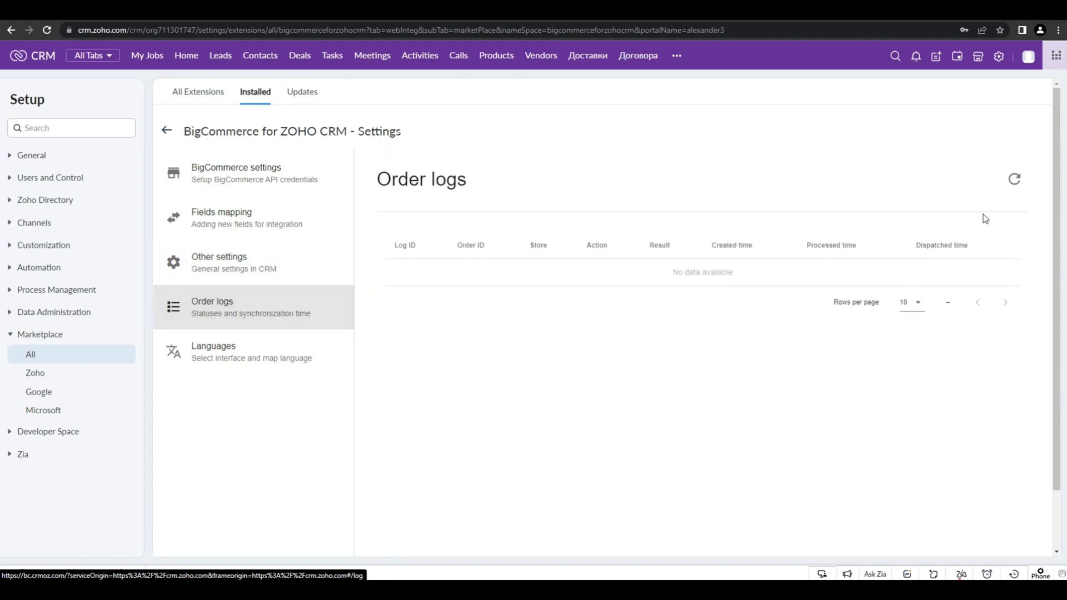
left_click(1022, 181)
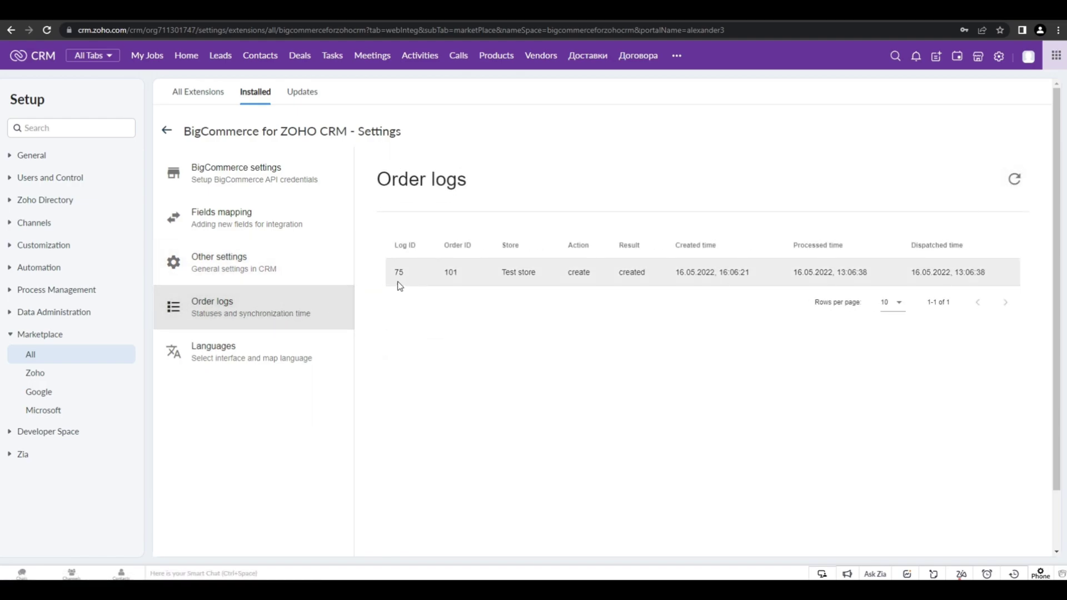